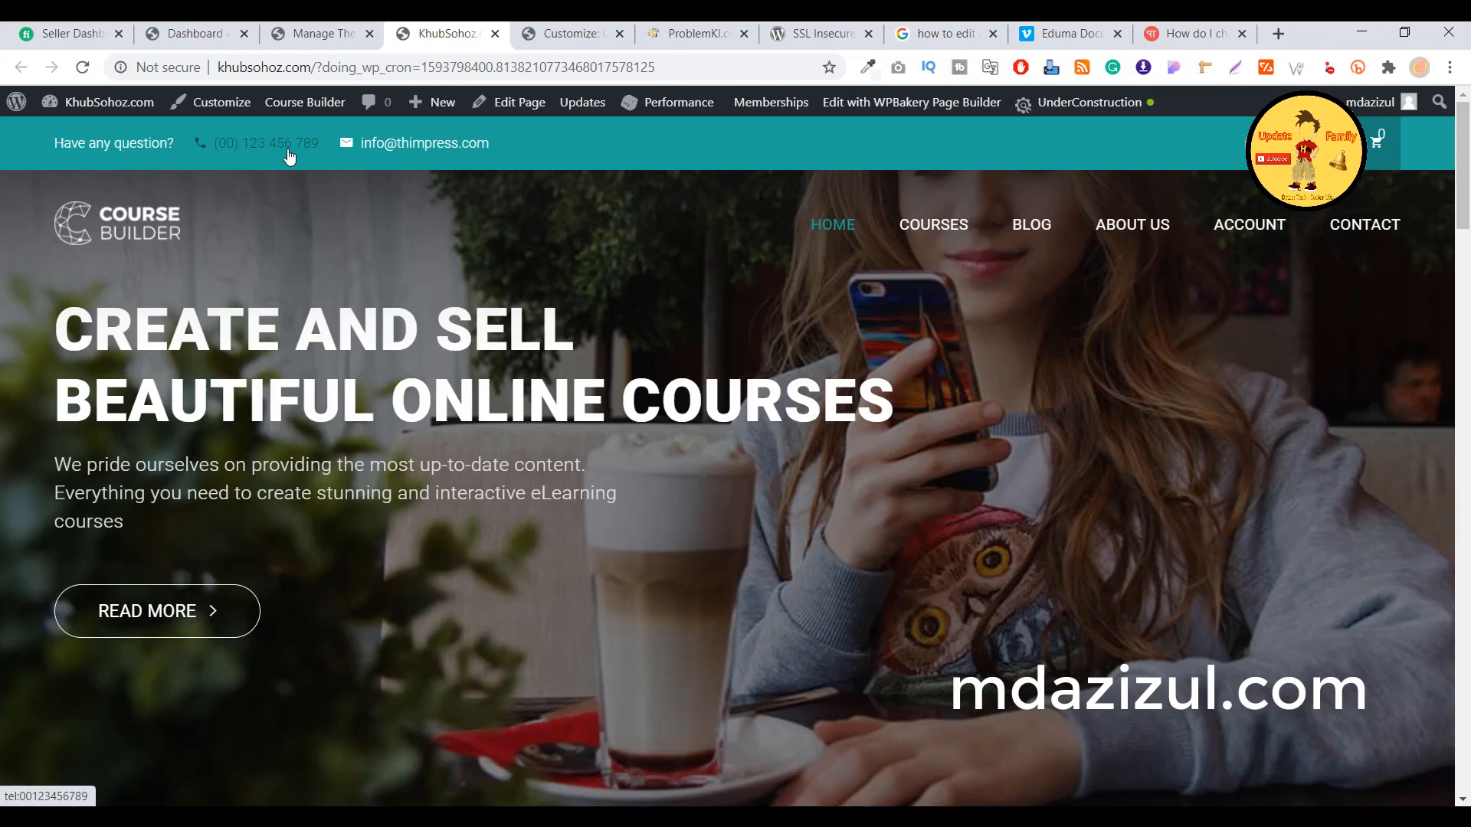
Switch to the Customizer tab previewing the Course Builder Child theme's Courses page
click(576, 34)
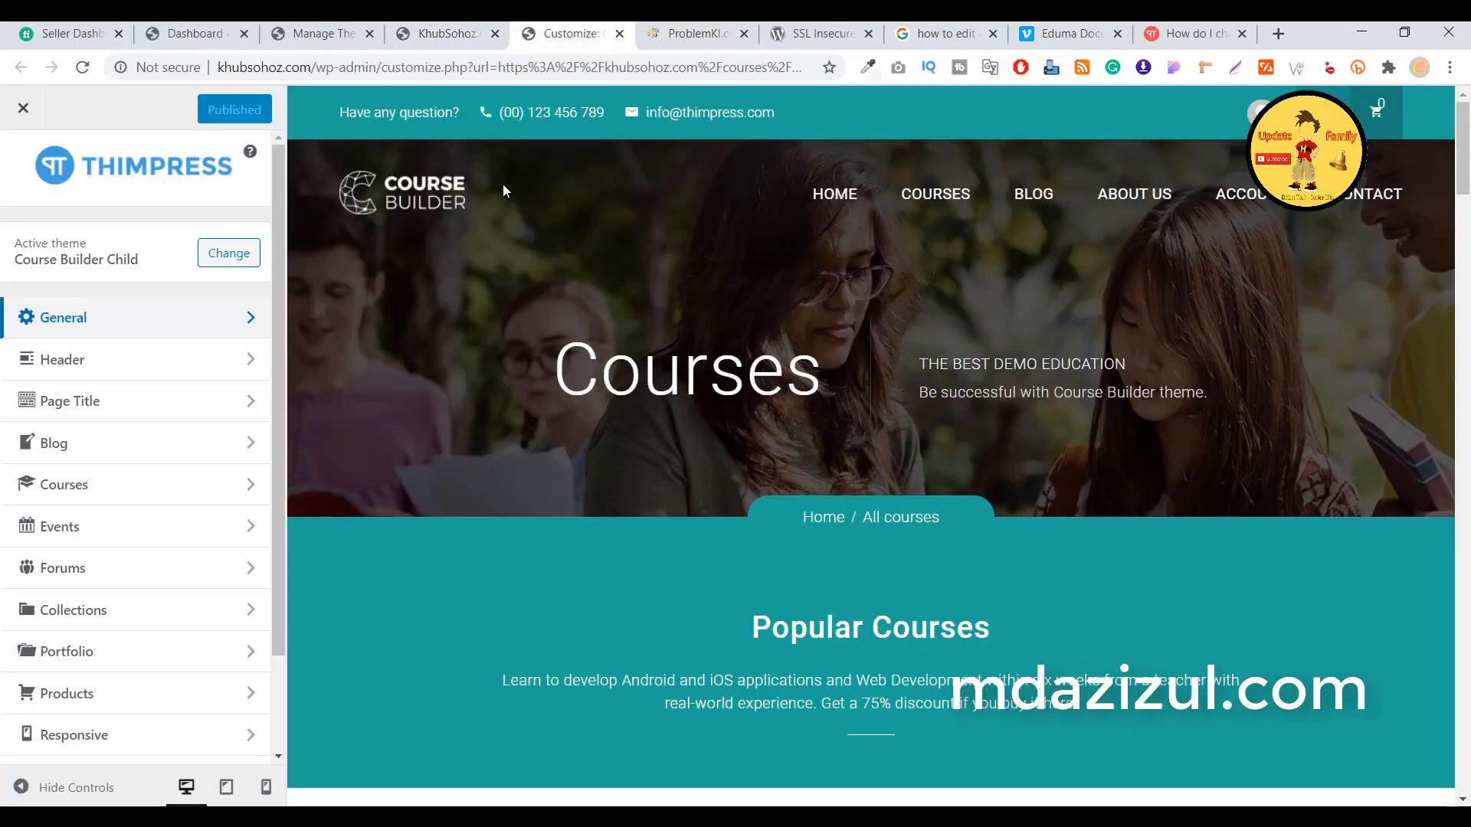
Under Header > Top bar, toggle Show Topbar off and back on, then go to the Dashboard
click(108, 366)
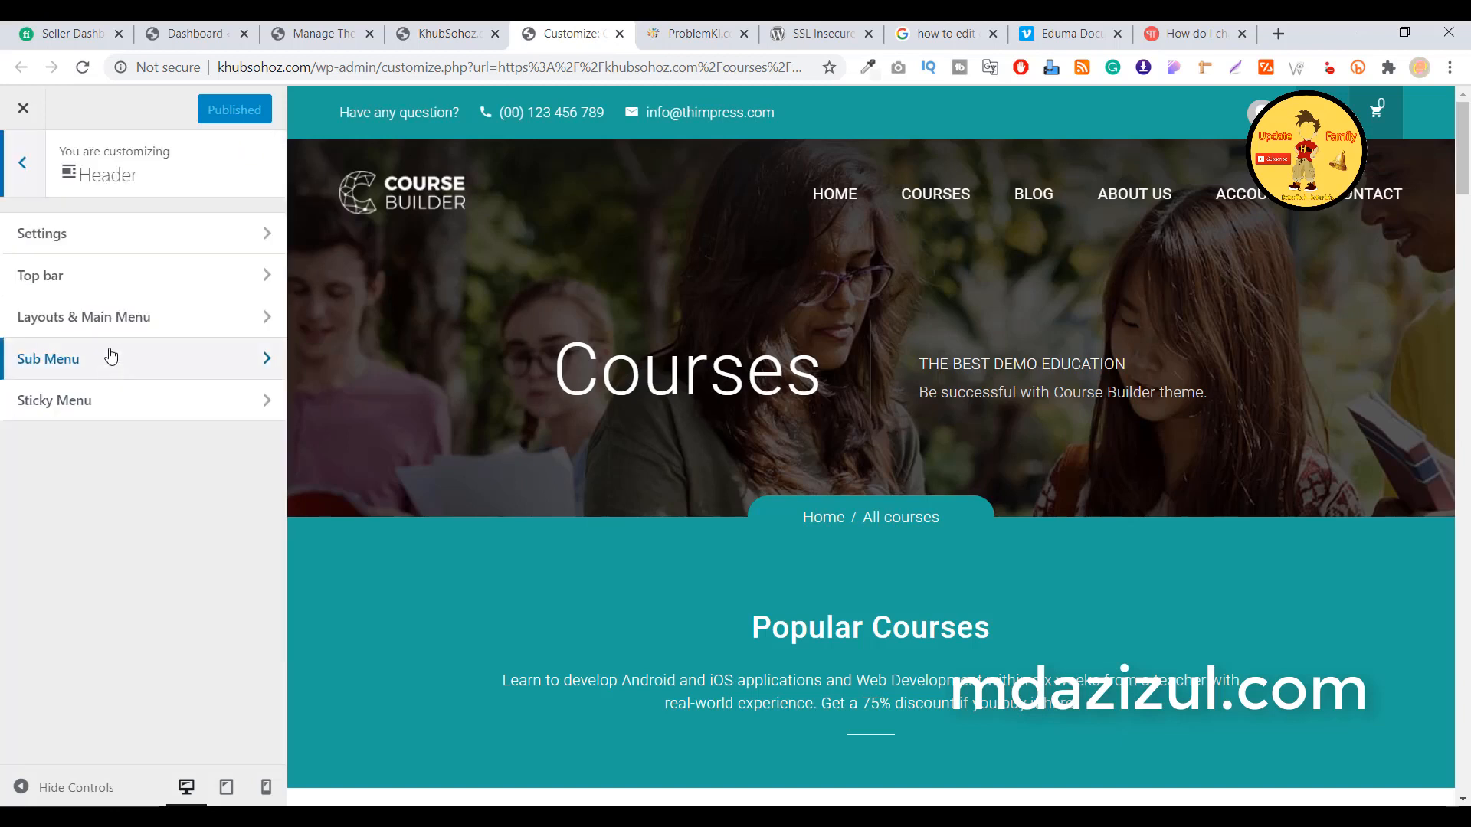
click(106, 282)
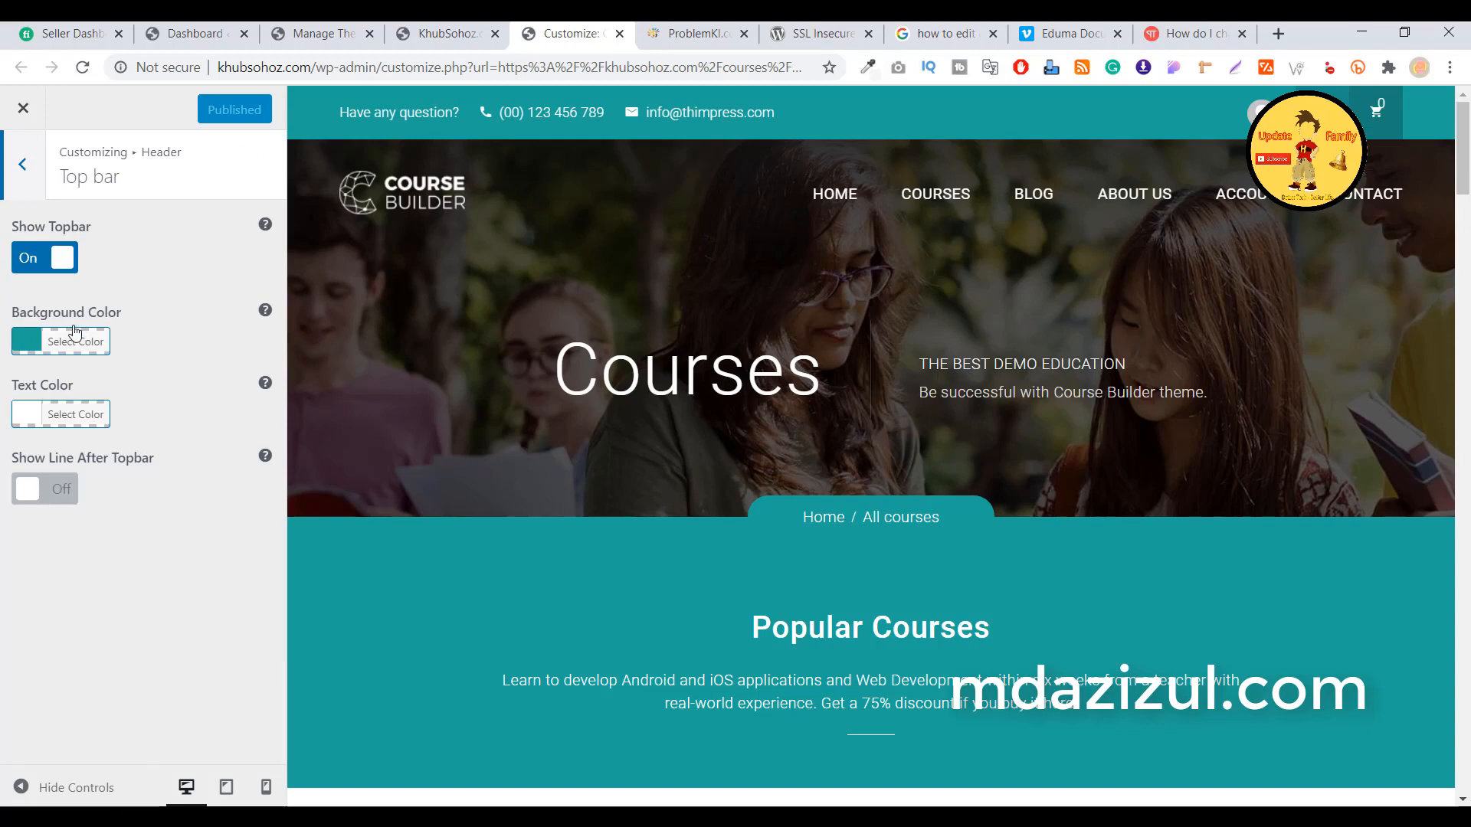
click(36, 257)
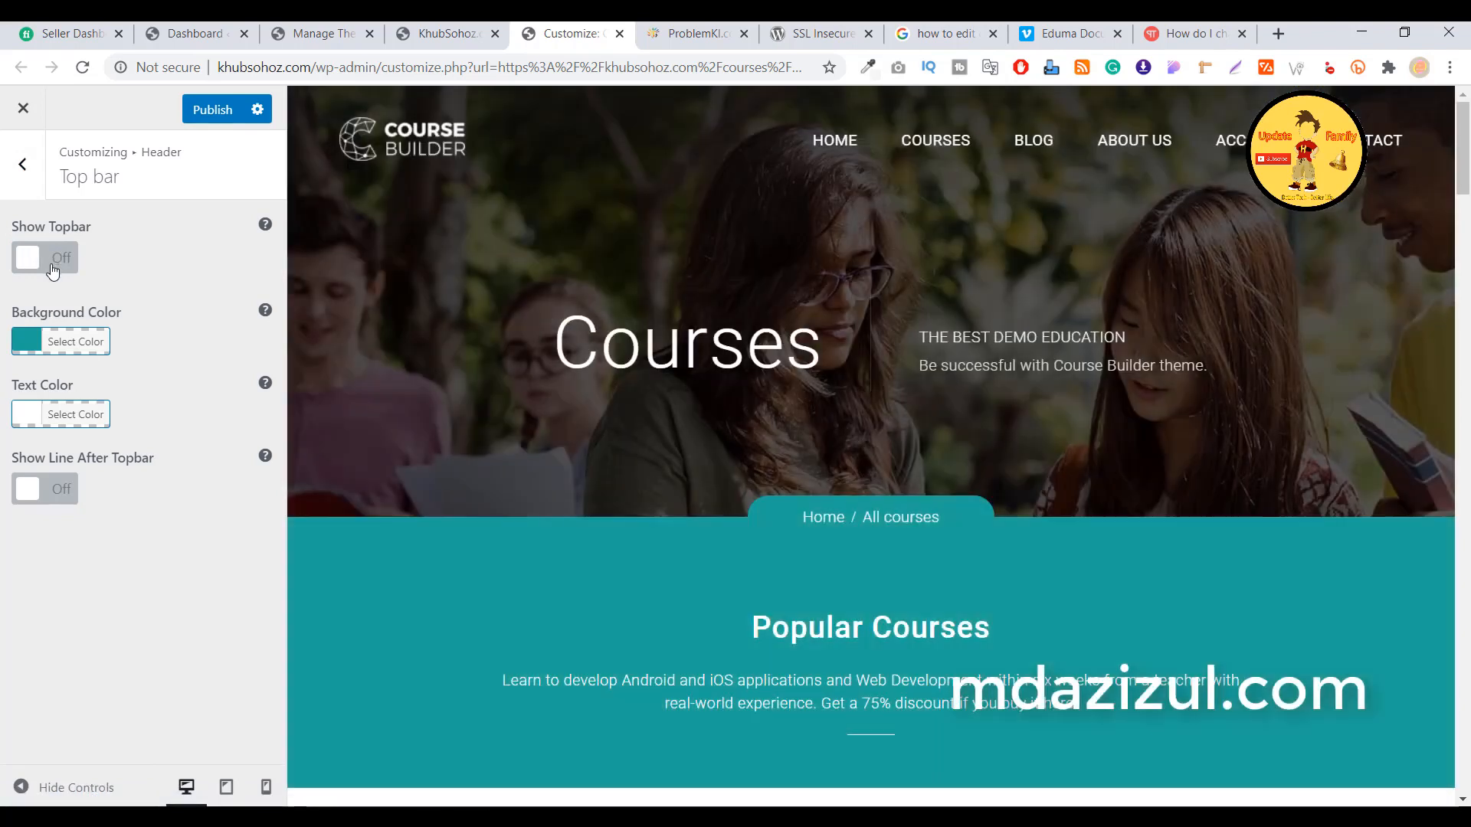
click(50, 264)
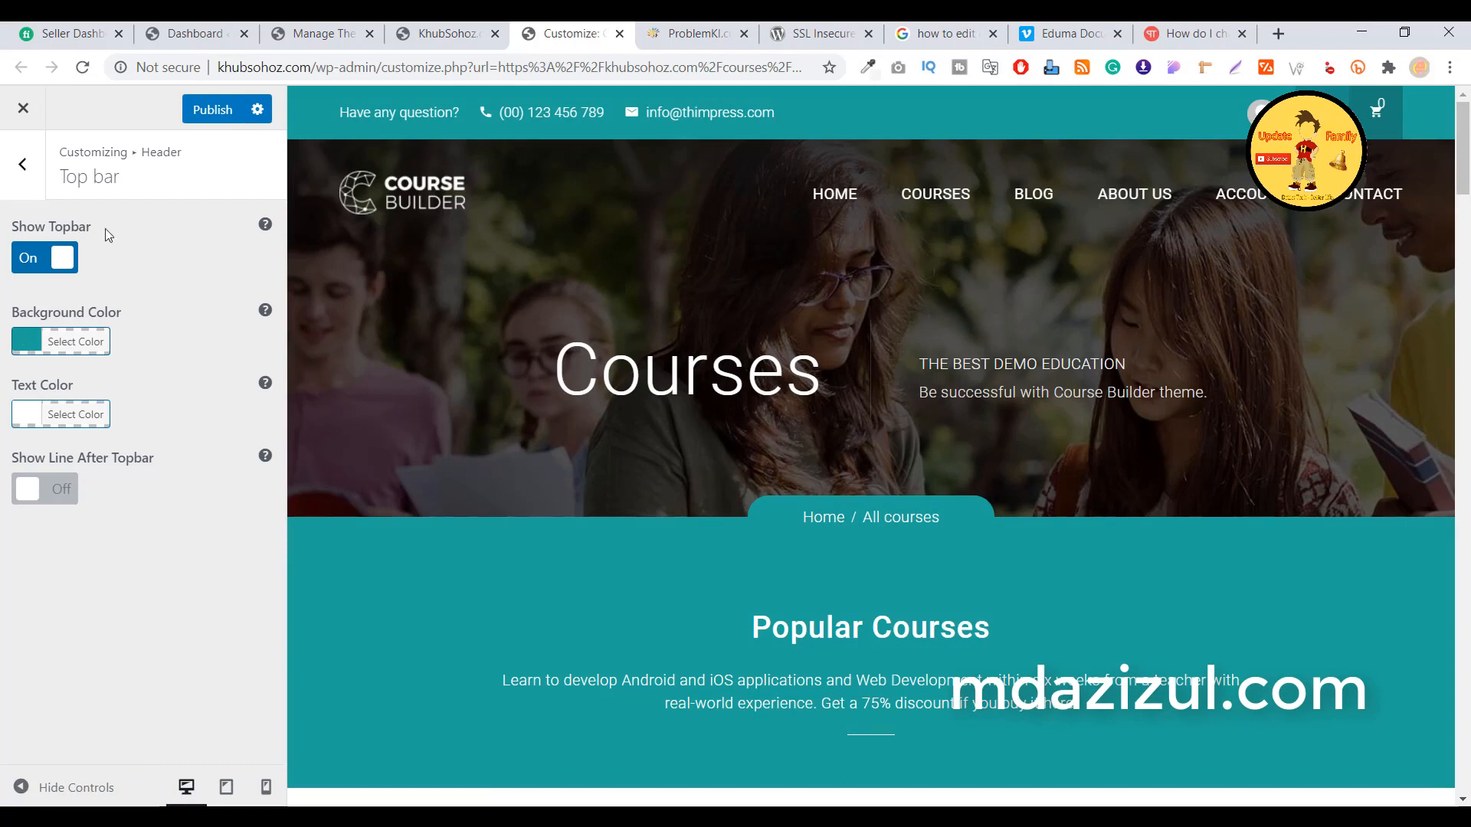
click(216, 32)
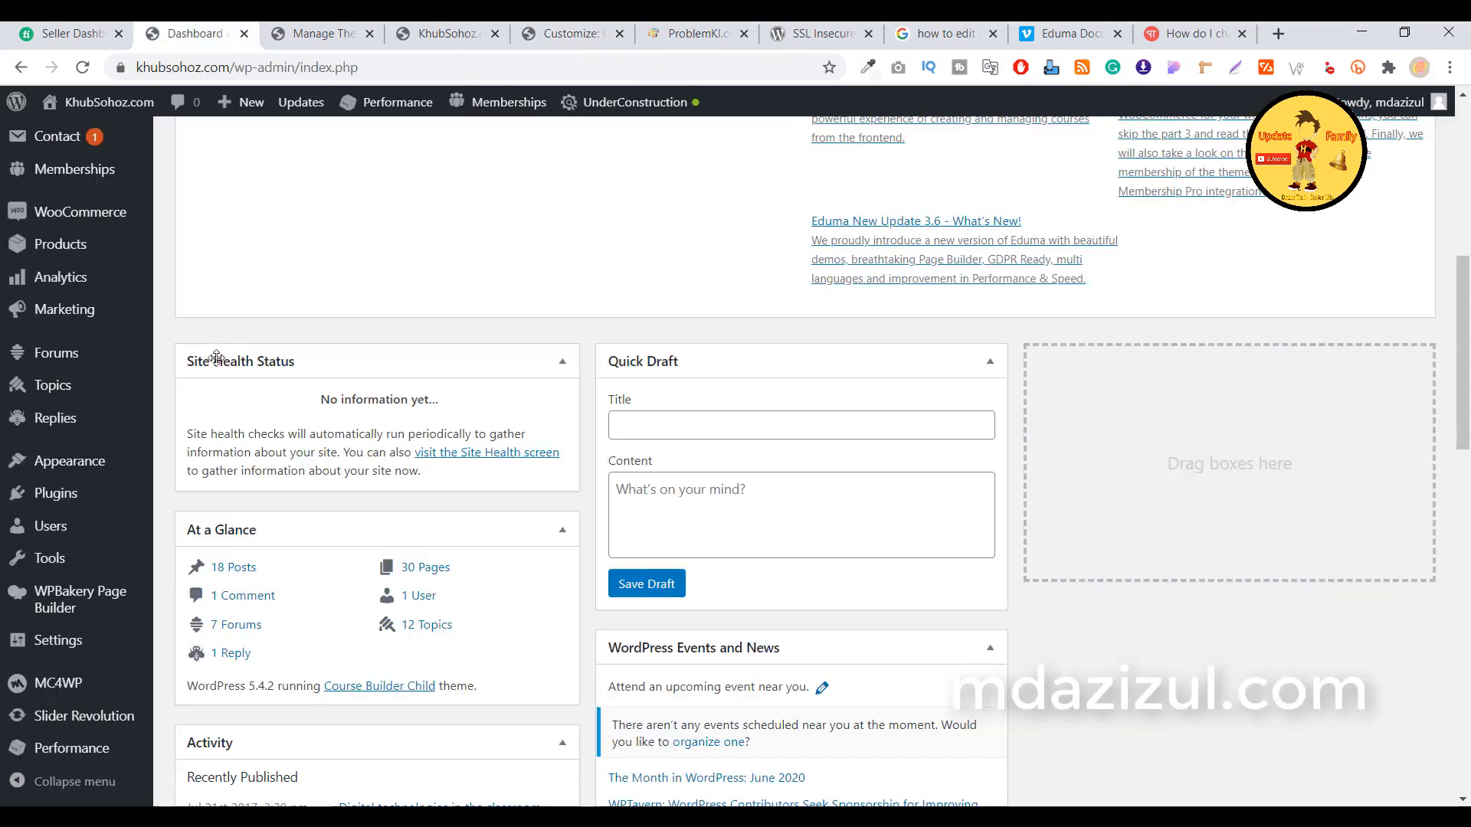
Go to Appearance > Widgets from the admin sidebar
scroll(118, 391, up, 2)
scroll(46, 292, down, 6)
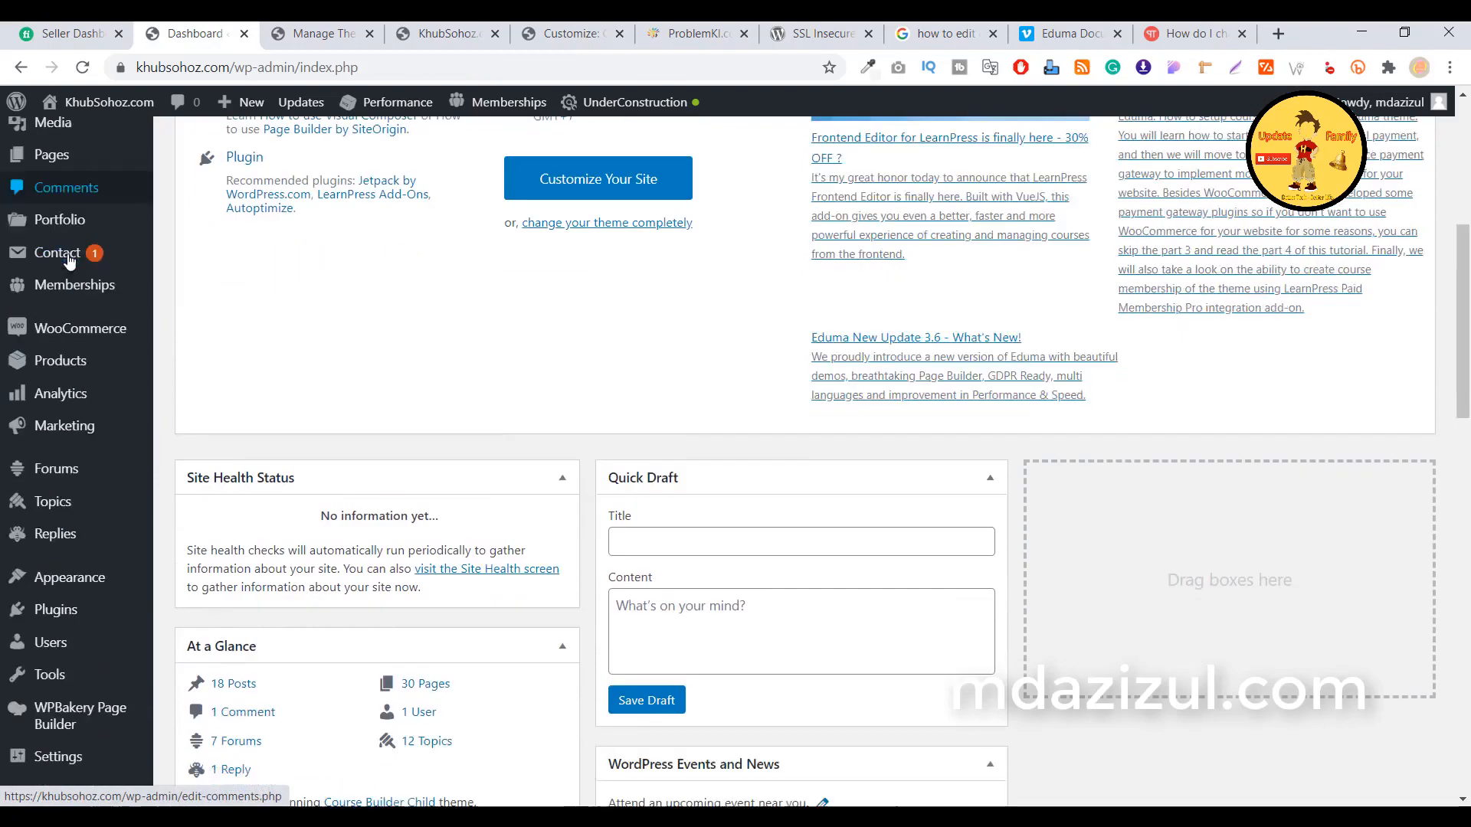
scroll(76, 212, up, 5)
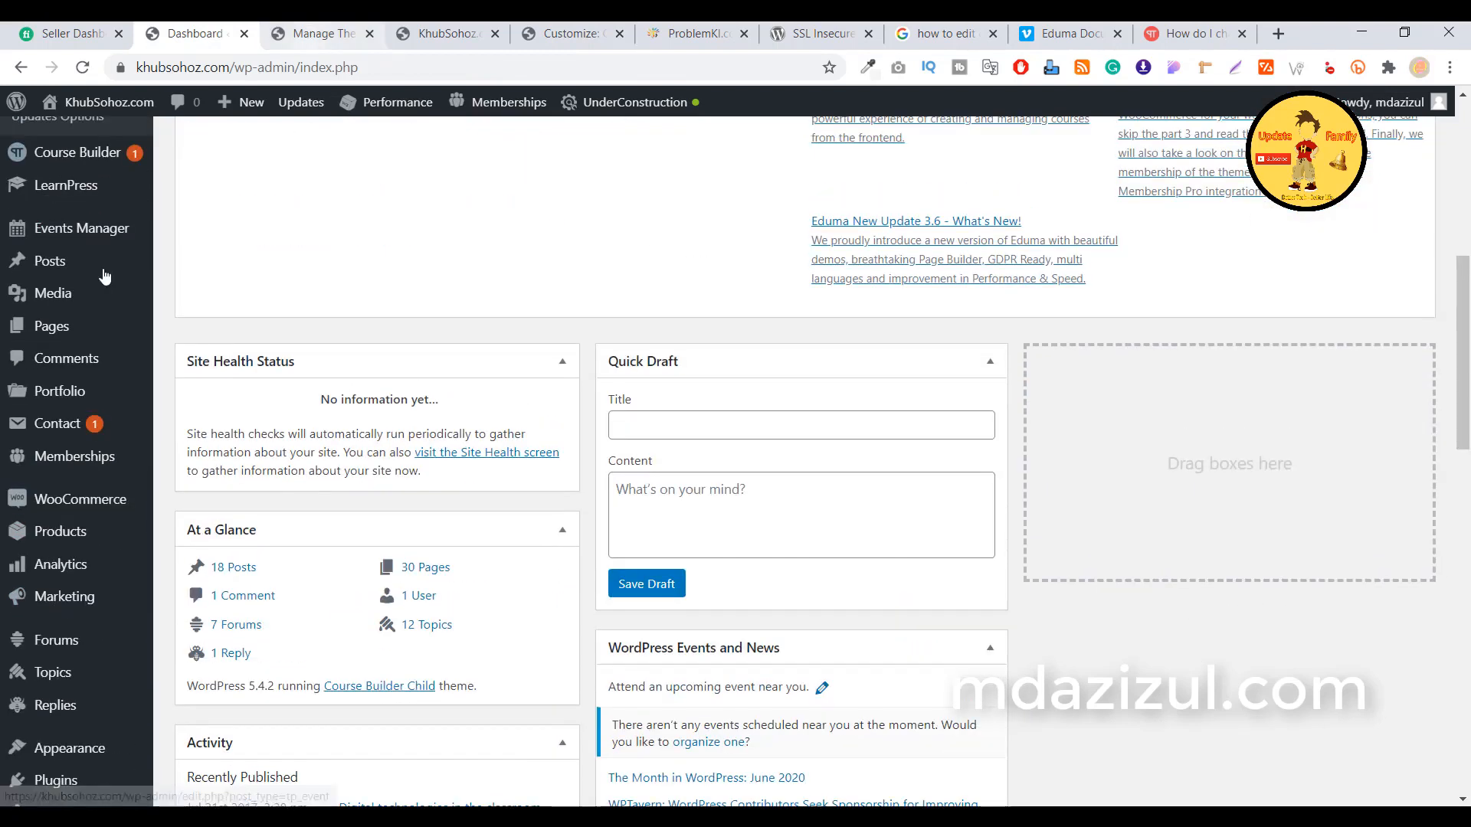
scroll(48, 335, down, 4)
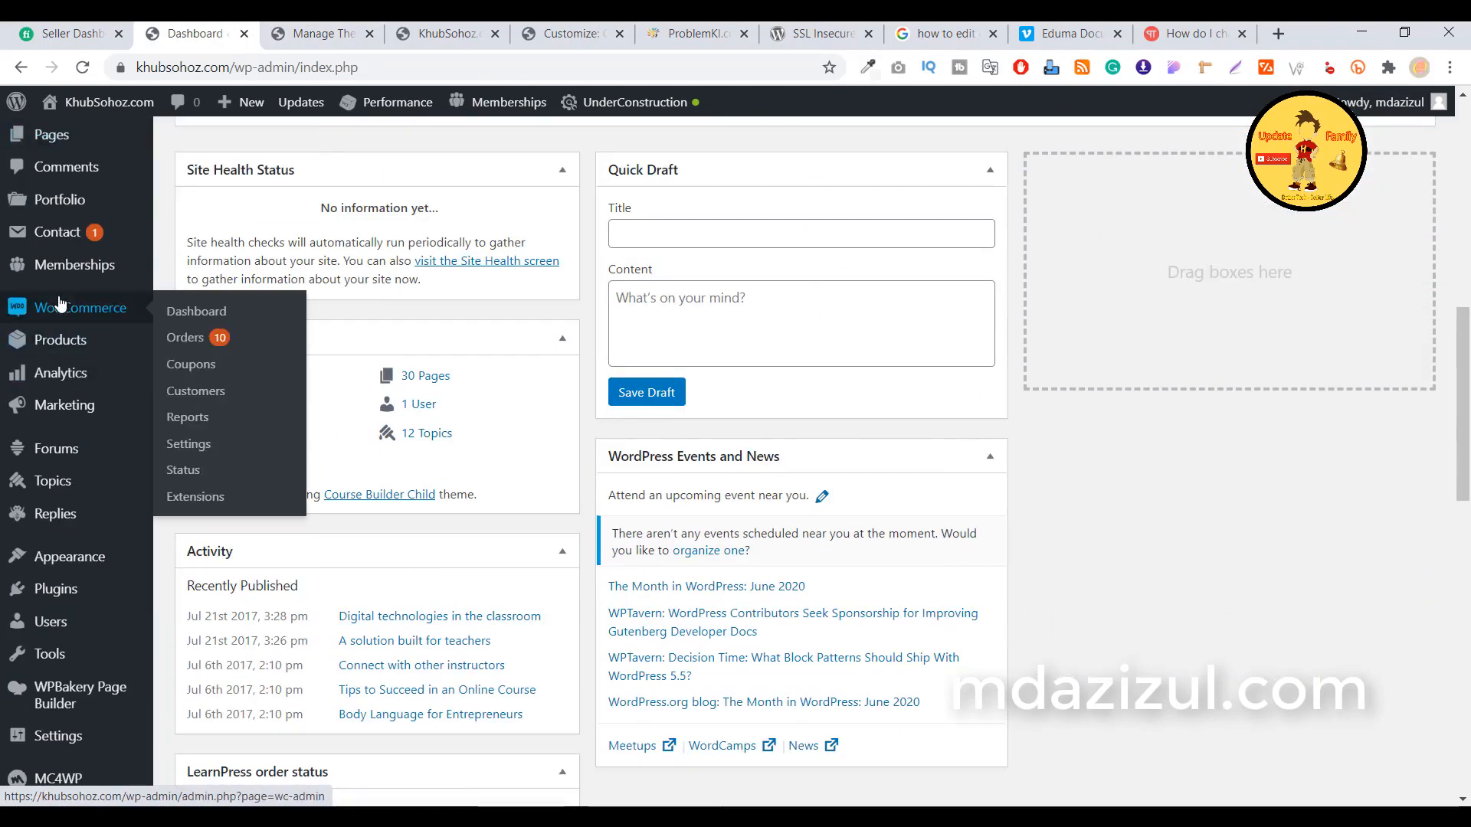
mouse_move(98, 570)
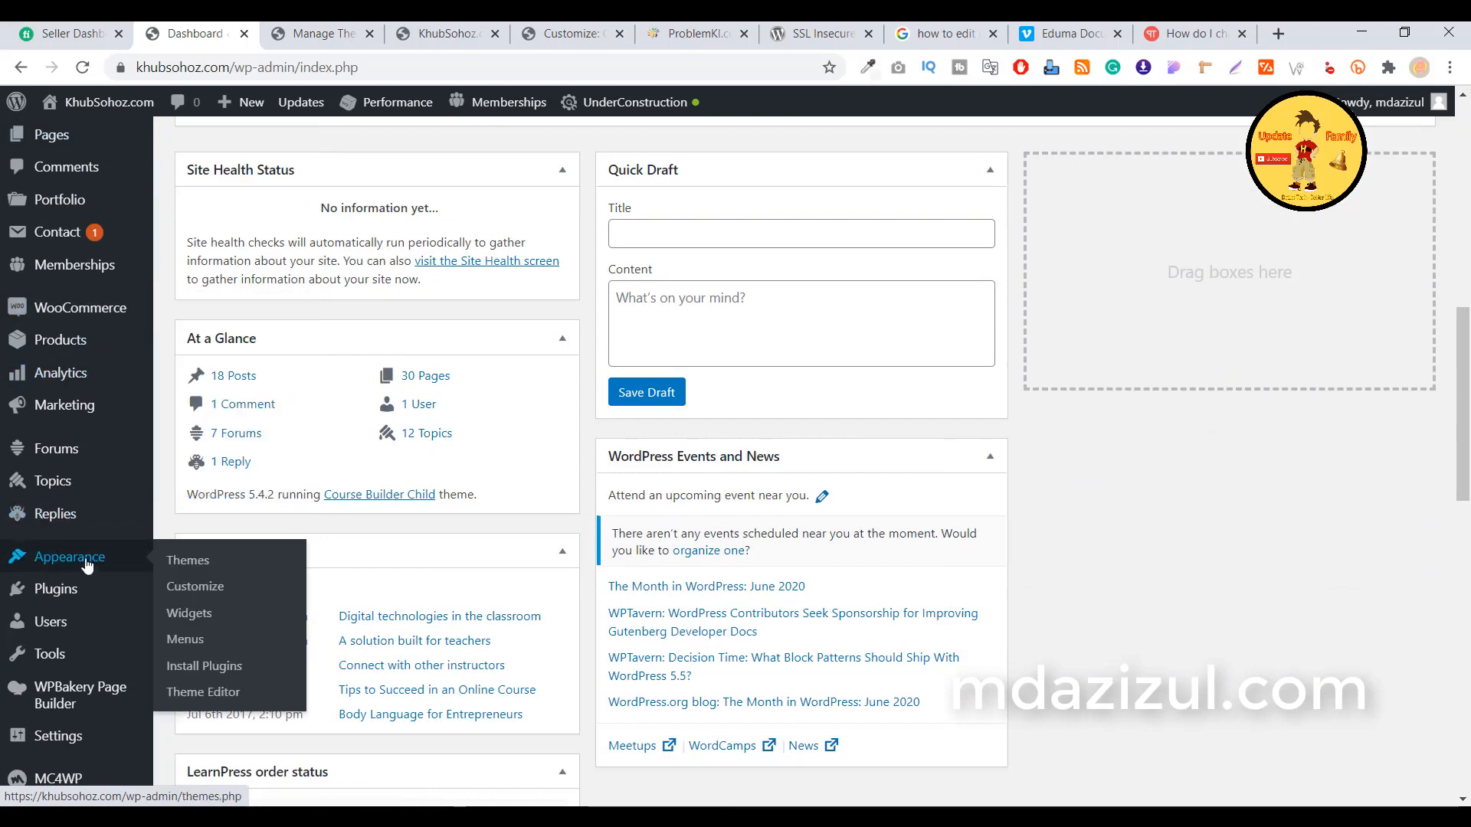
click(188, 619)
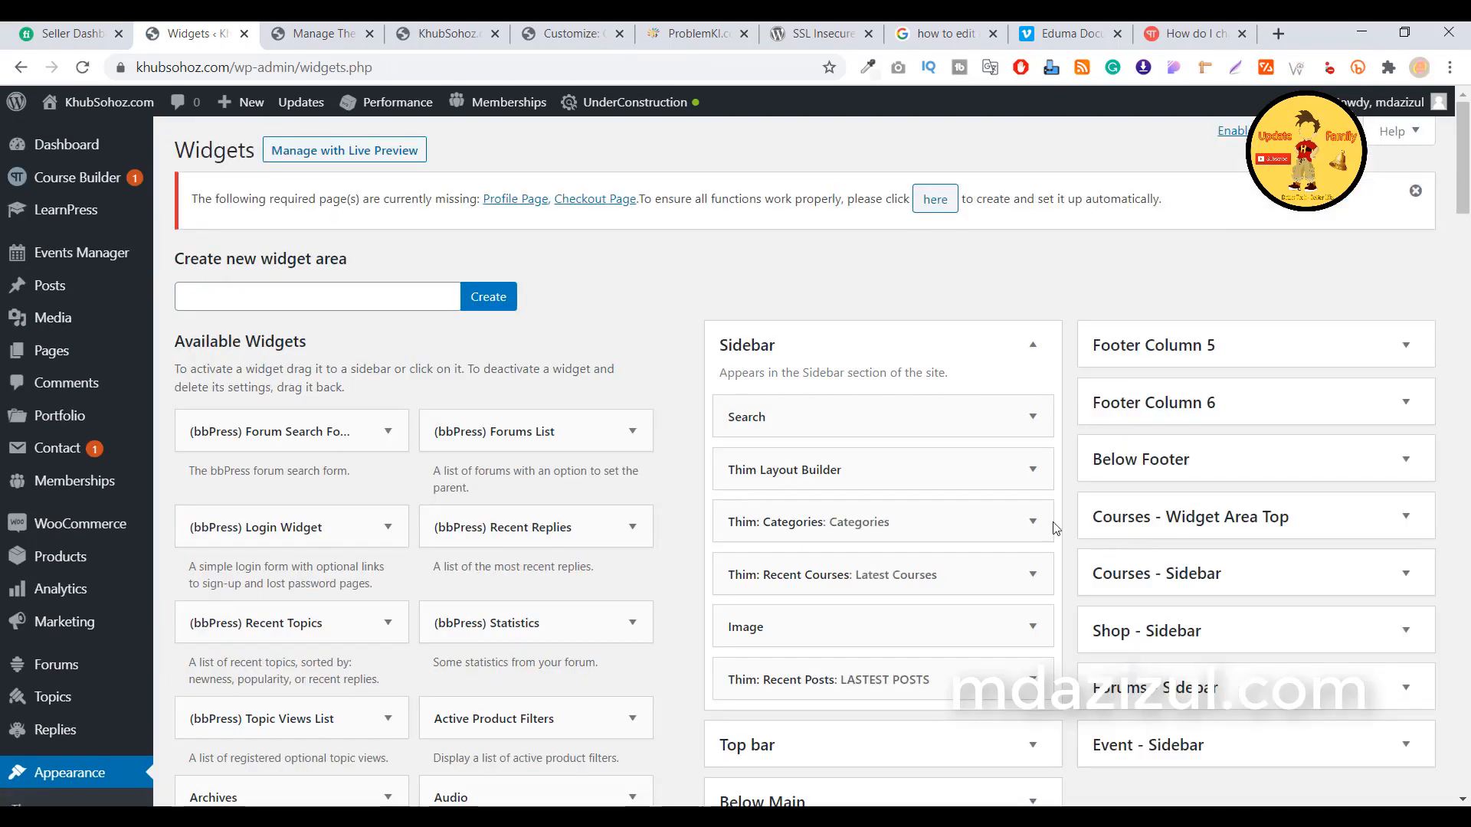
Expand the Top bar widget area and its Thim Layout Builder widget, then launch the layout builder
scroll(1121, 348, down, 2)
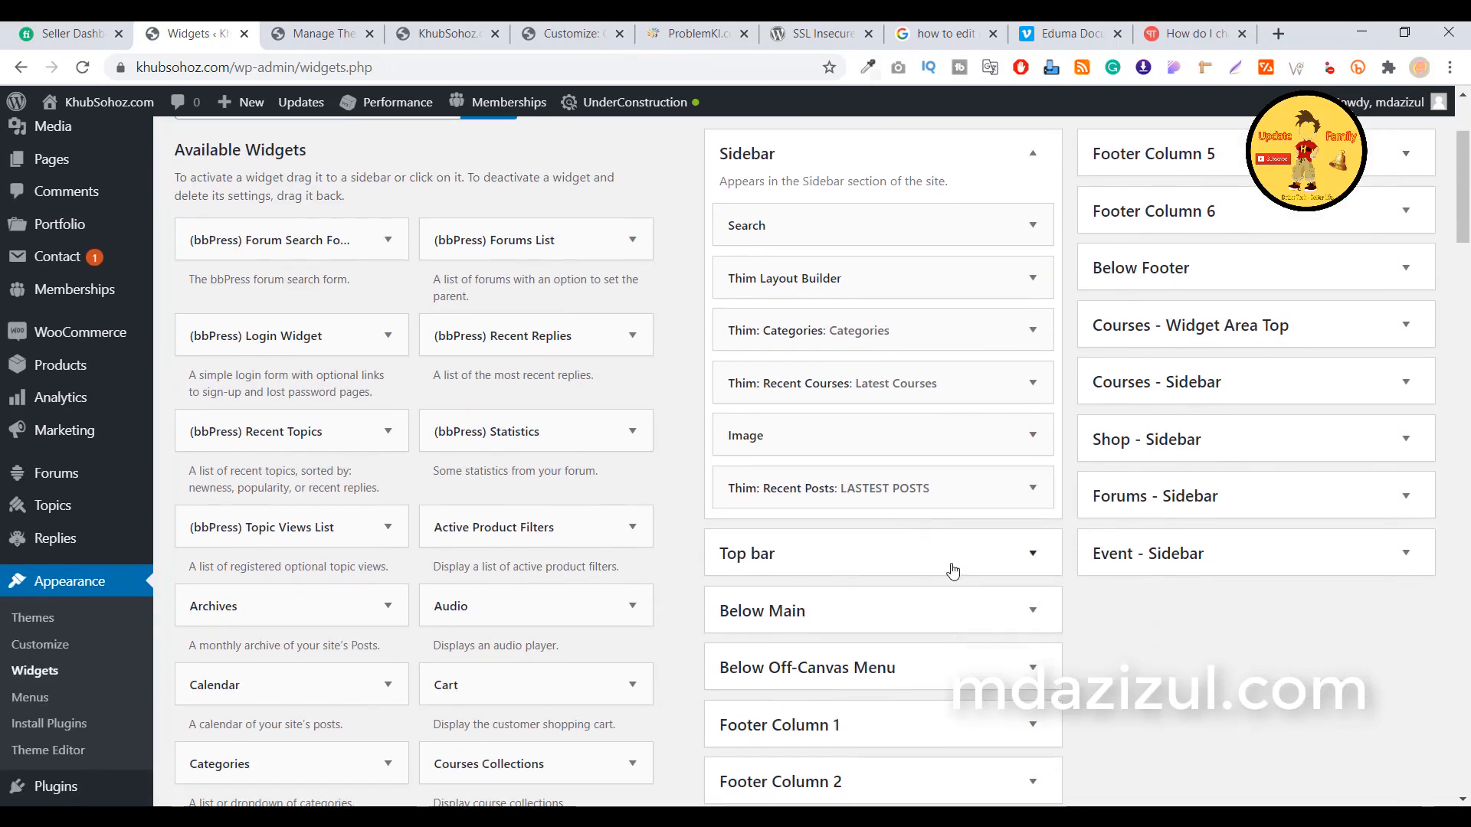
scroll(932, 486, down, 1)
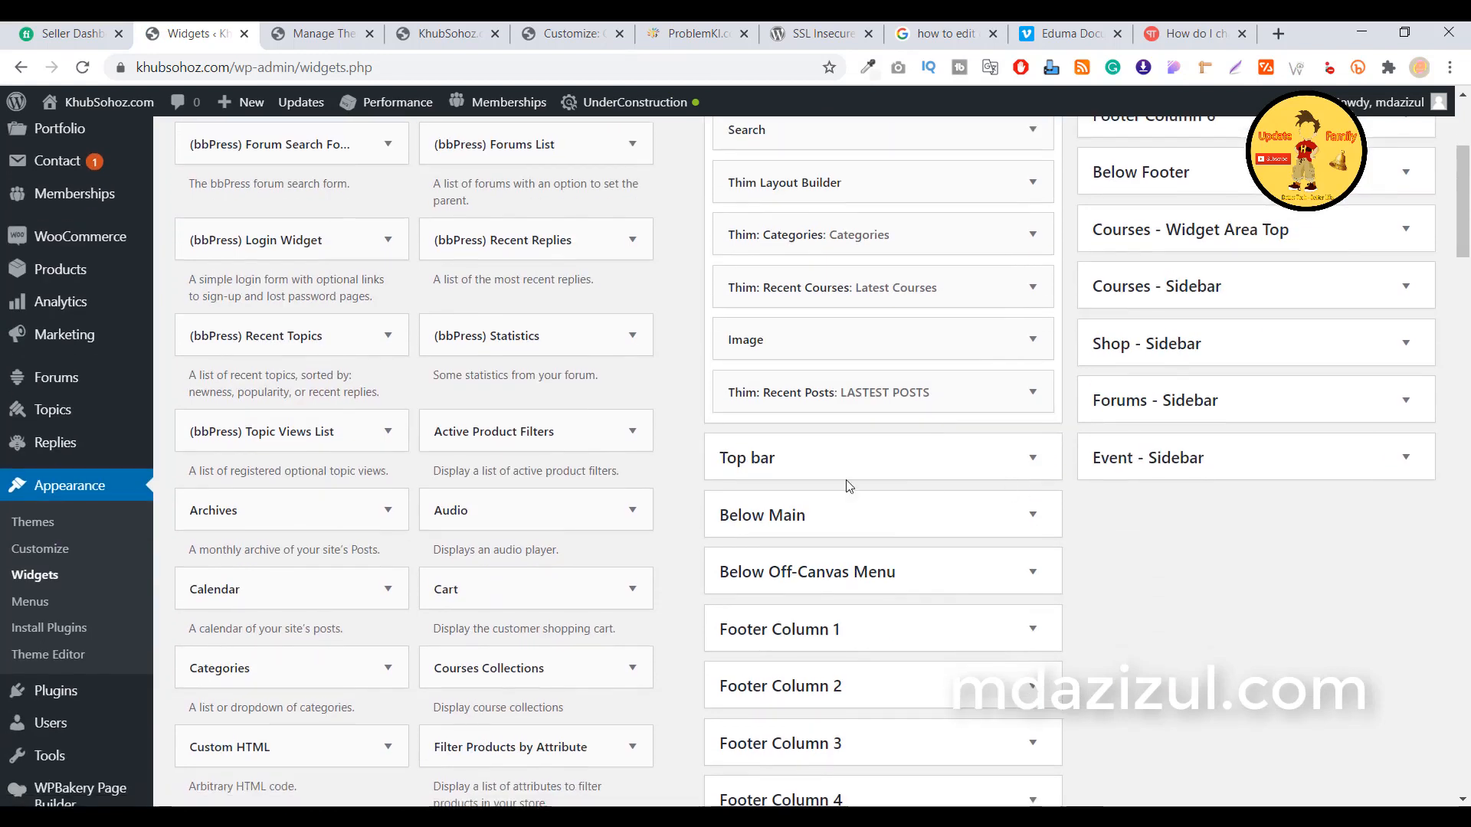
click(1031, 458)
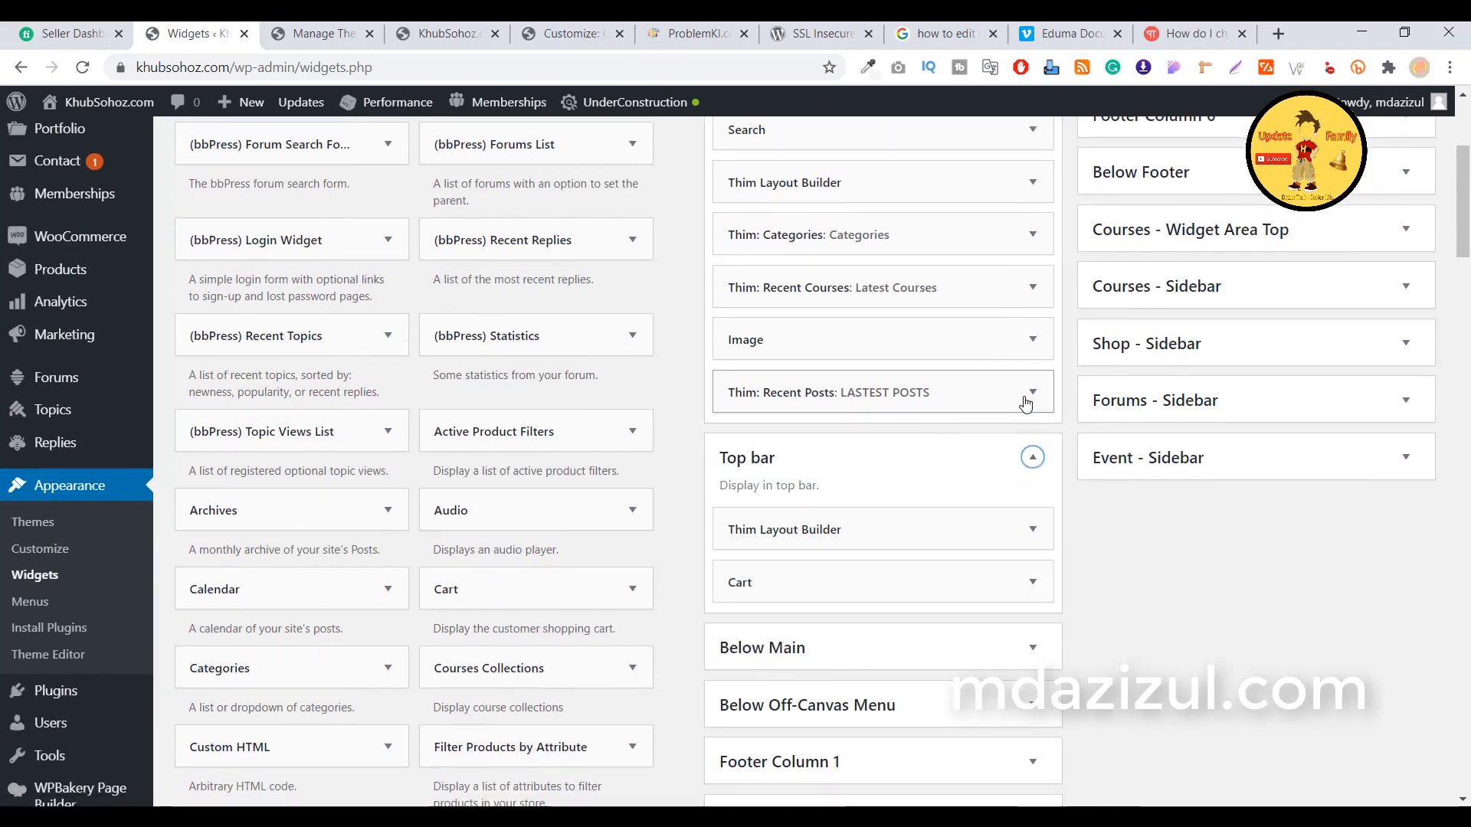
scroll(882, 471, down, 1)
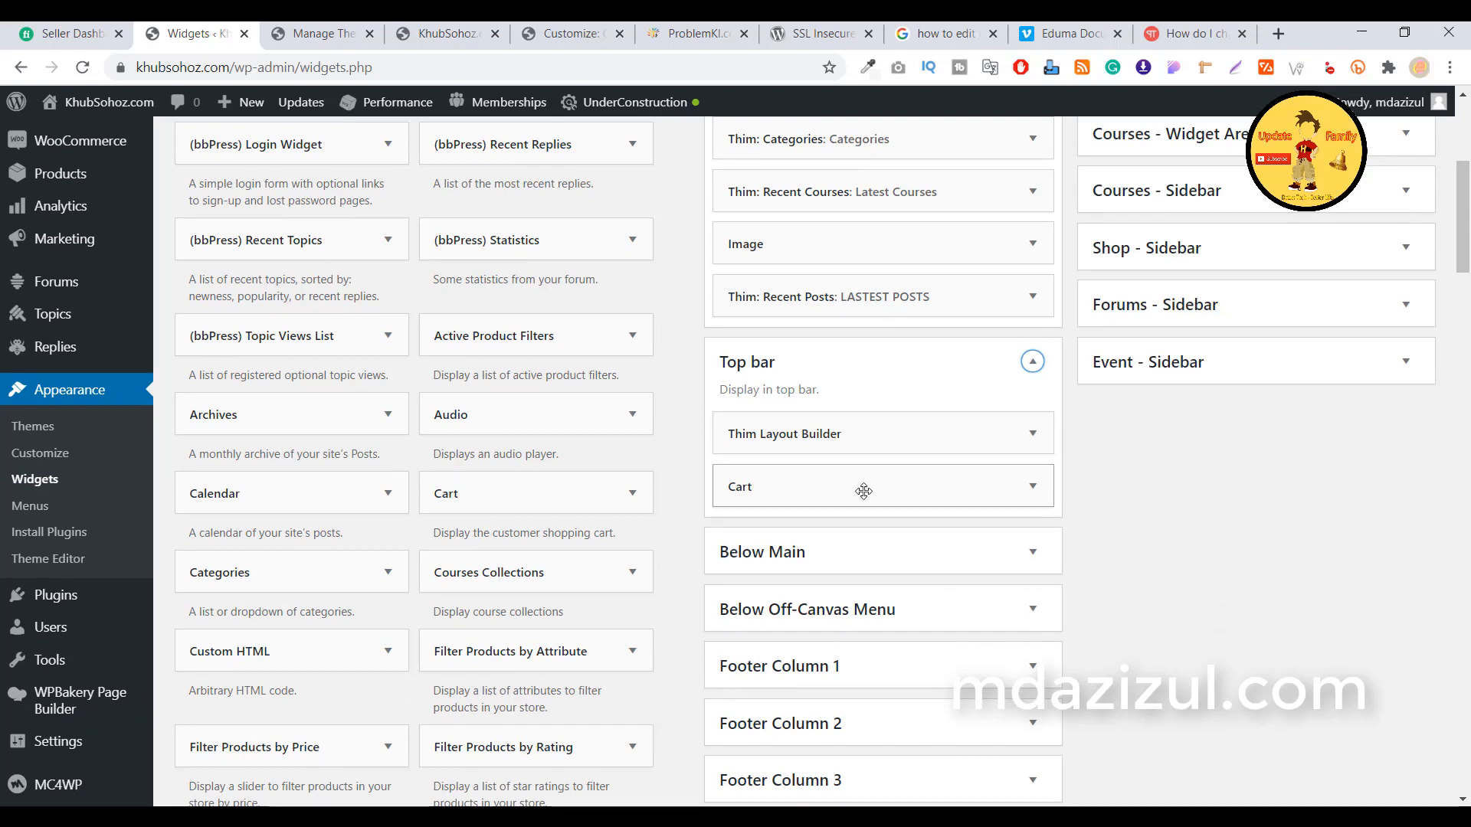
click(1034, 437)
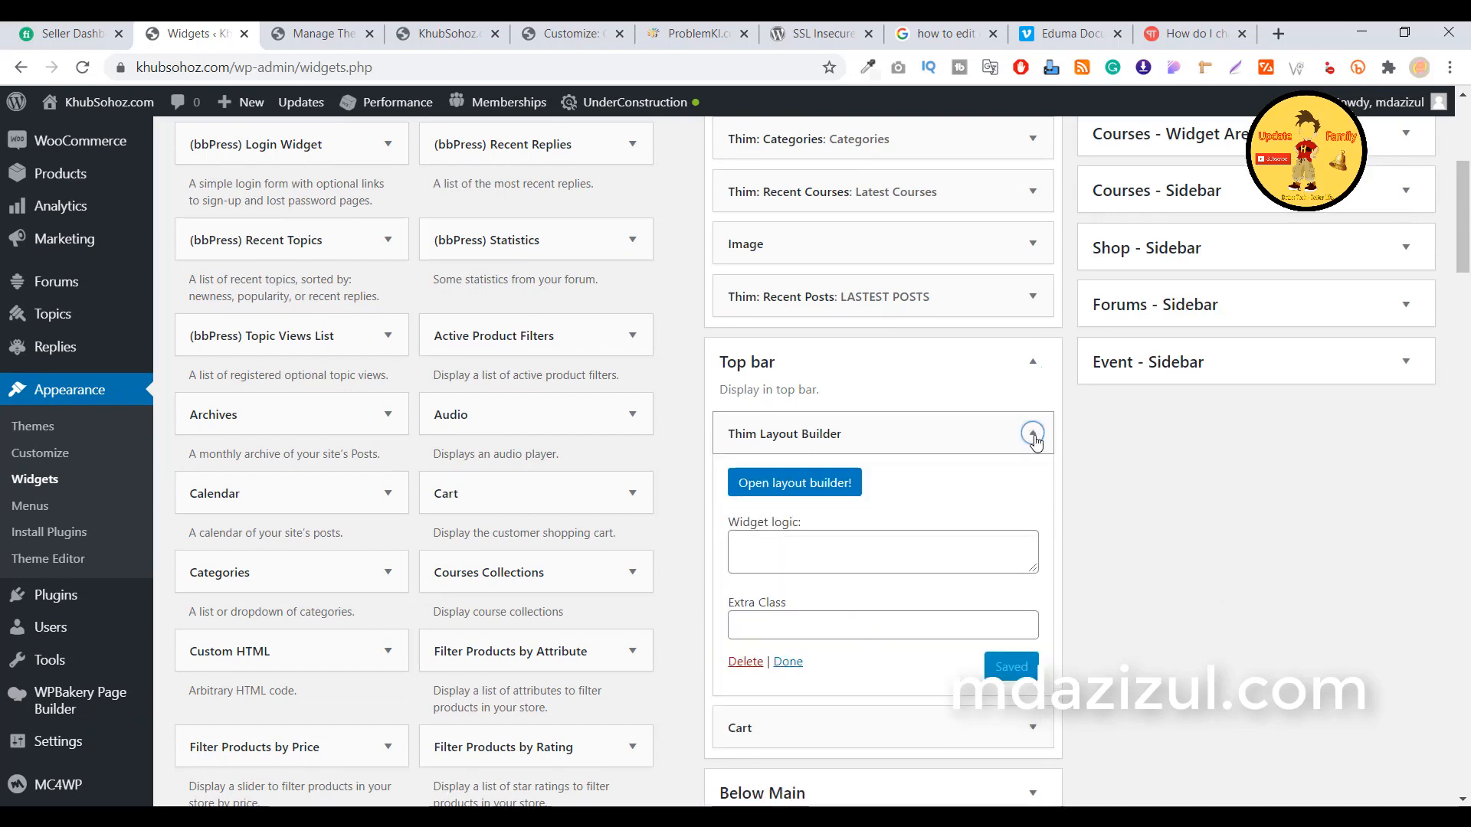
click(821, 498)
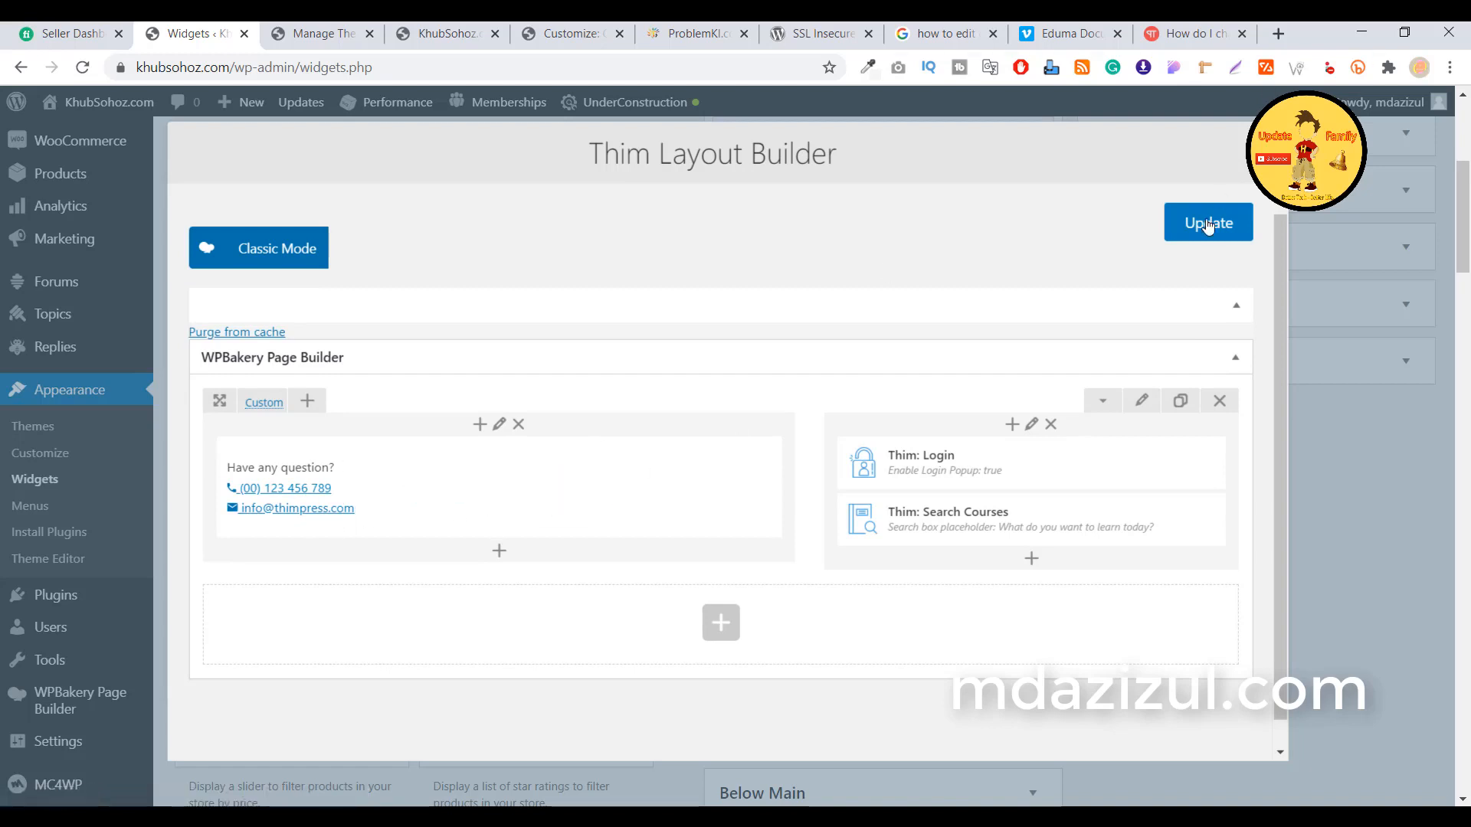
Replace the demo phone number in the contact Text Block with the new number and copy it
click(517, 493)
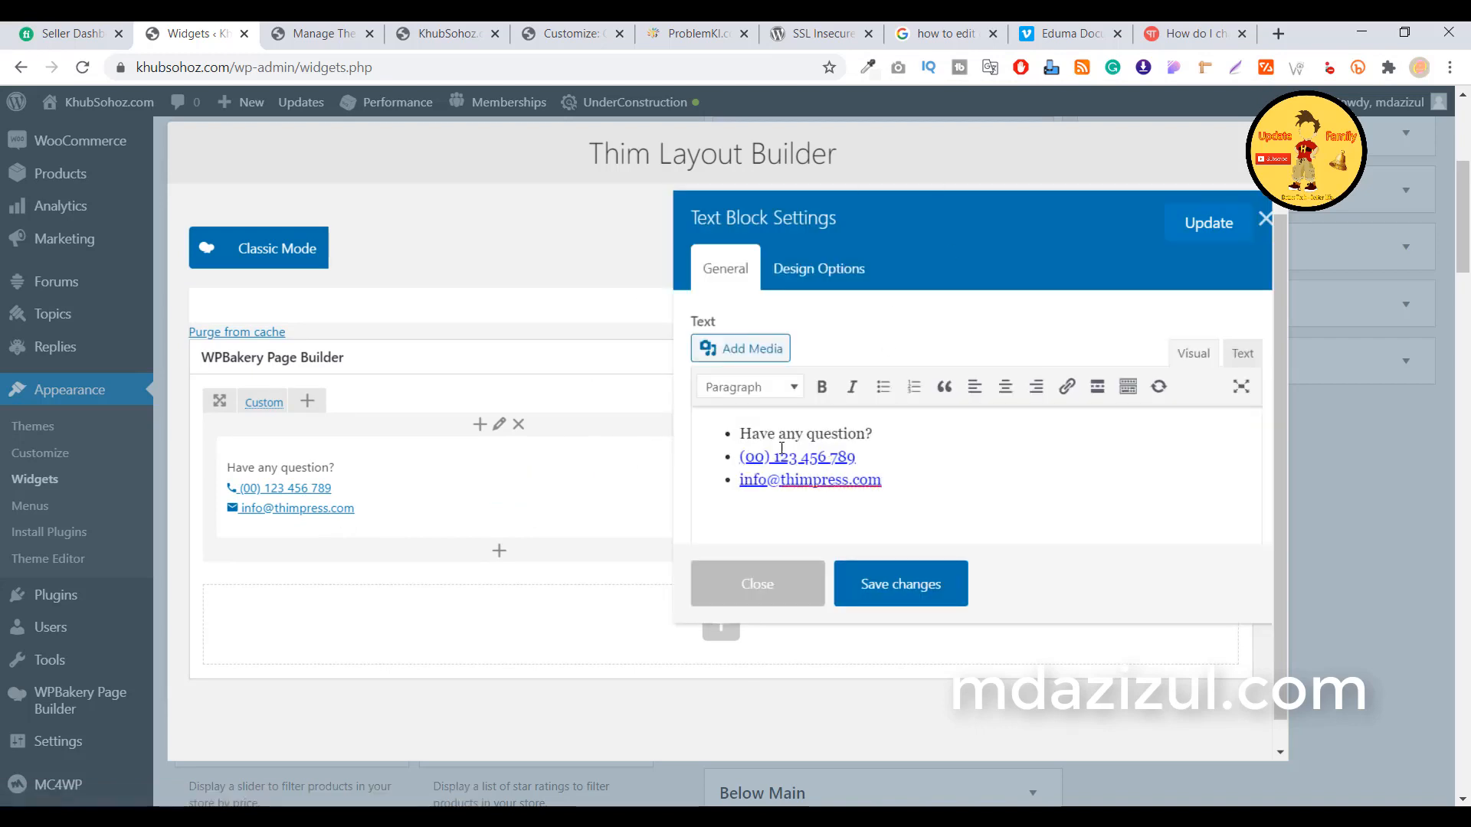
click(779, 453)
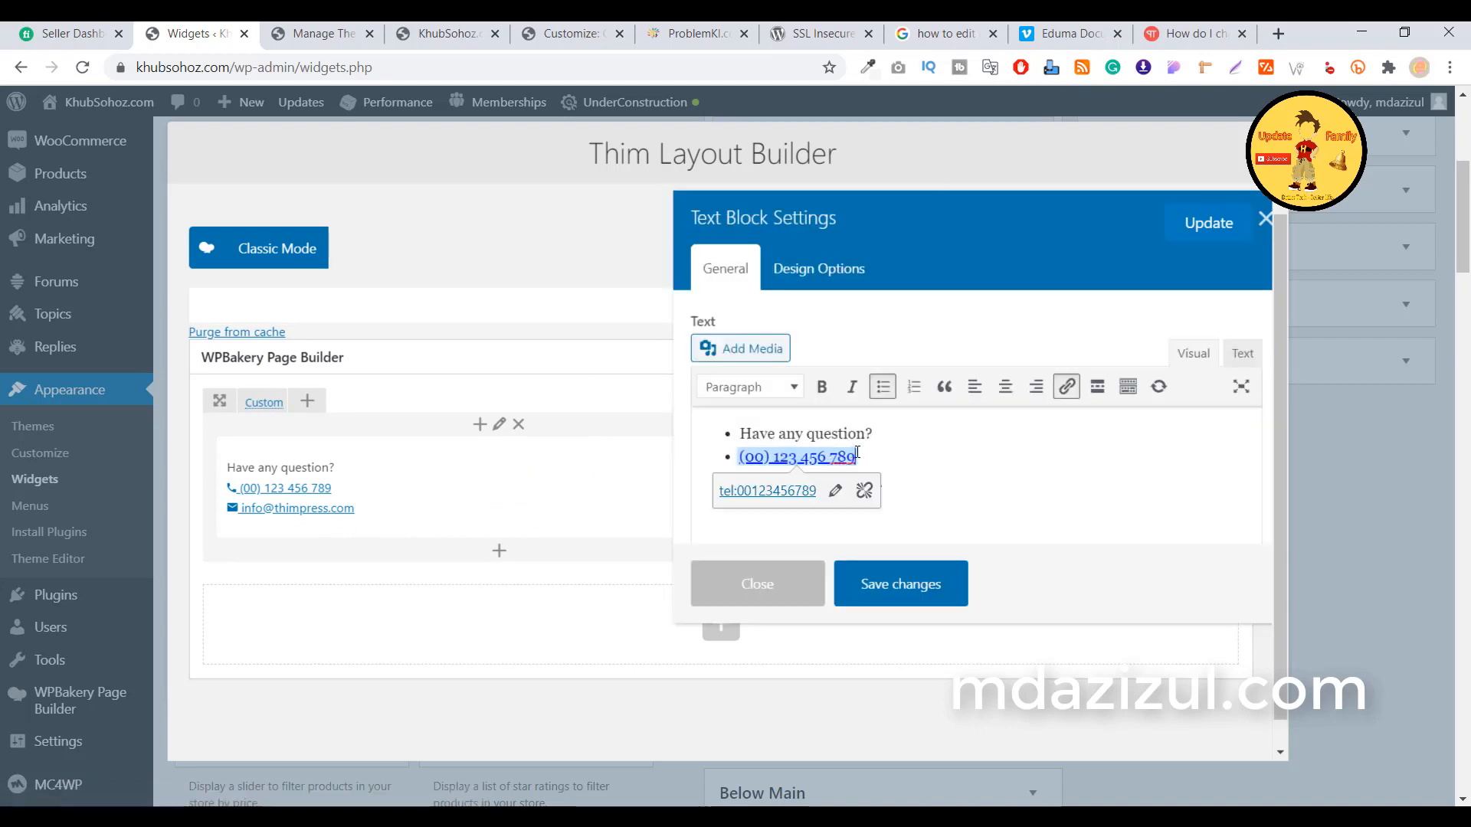
key(BackSpace)
key(BackSpace)
key(BackSpace)
key(BackSpace)
key(BackSpace)
key(BackSpace)
key(BackSpace)
key(BackSpace)
key(BackSpace)
key(BackSpace)
key(BackSpace)
key(BackSpace)
key(BackSpace)
key(BackSpace)
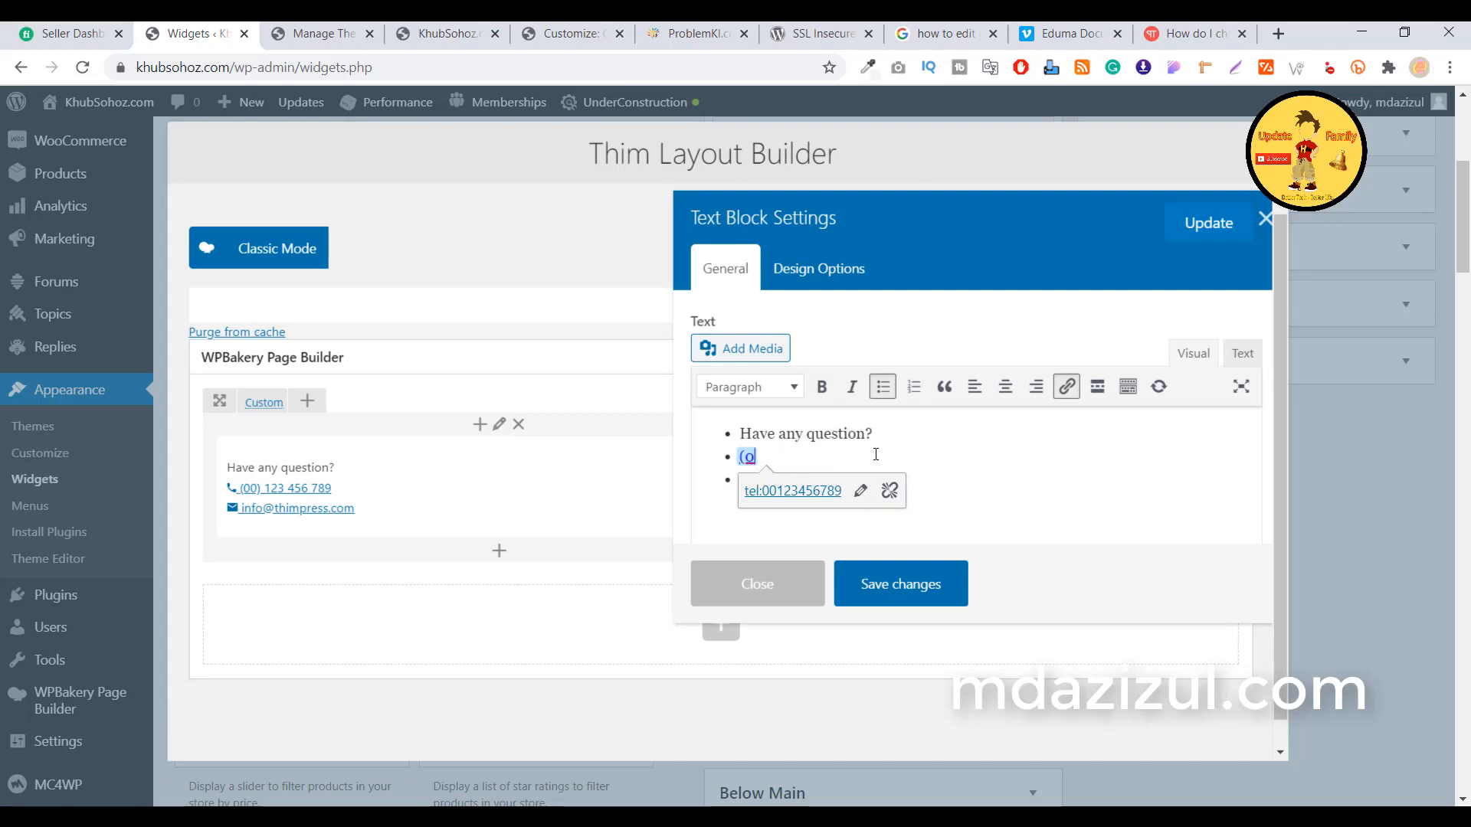
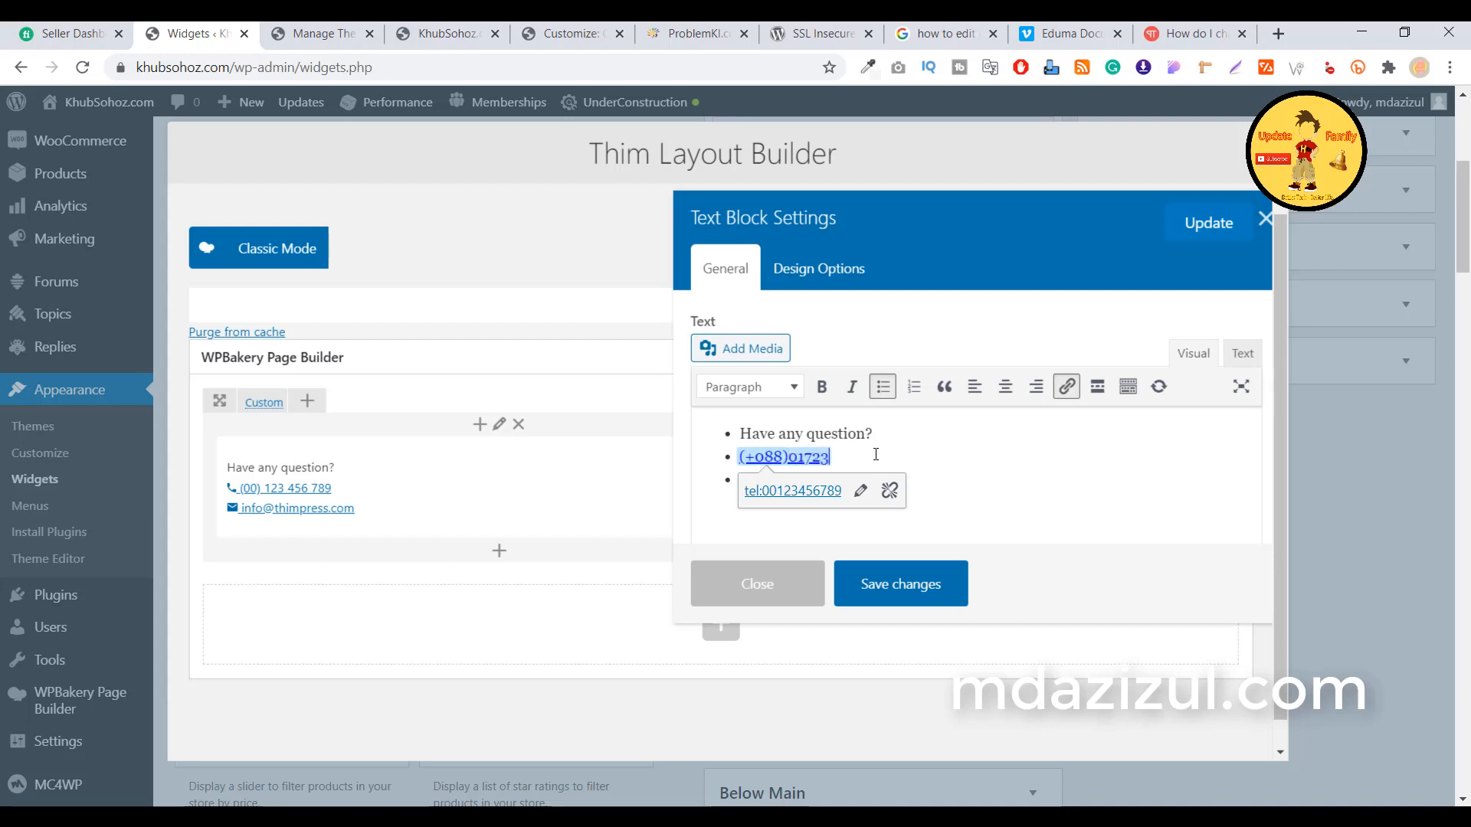
double_click(853, 459)
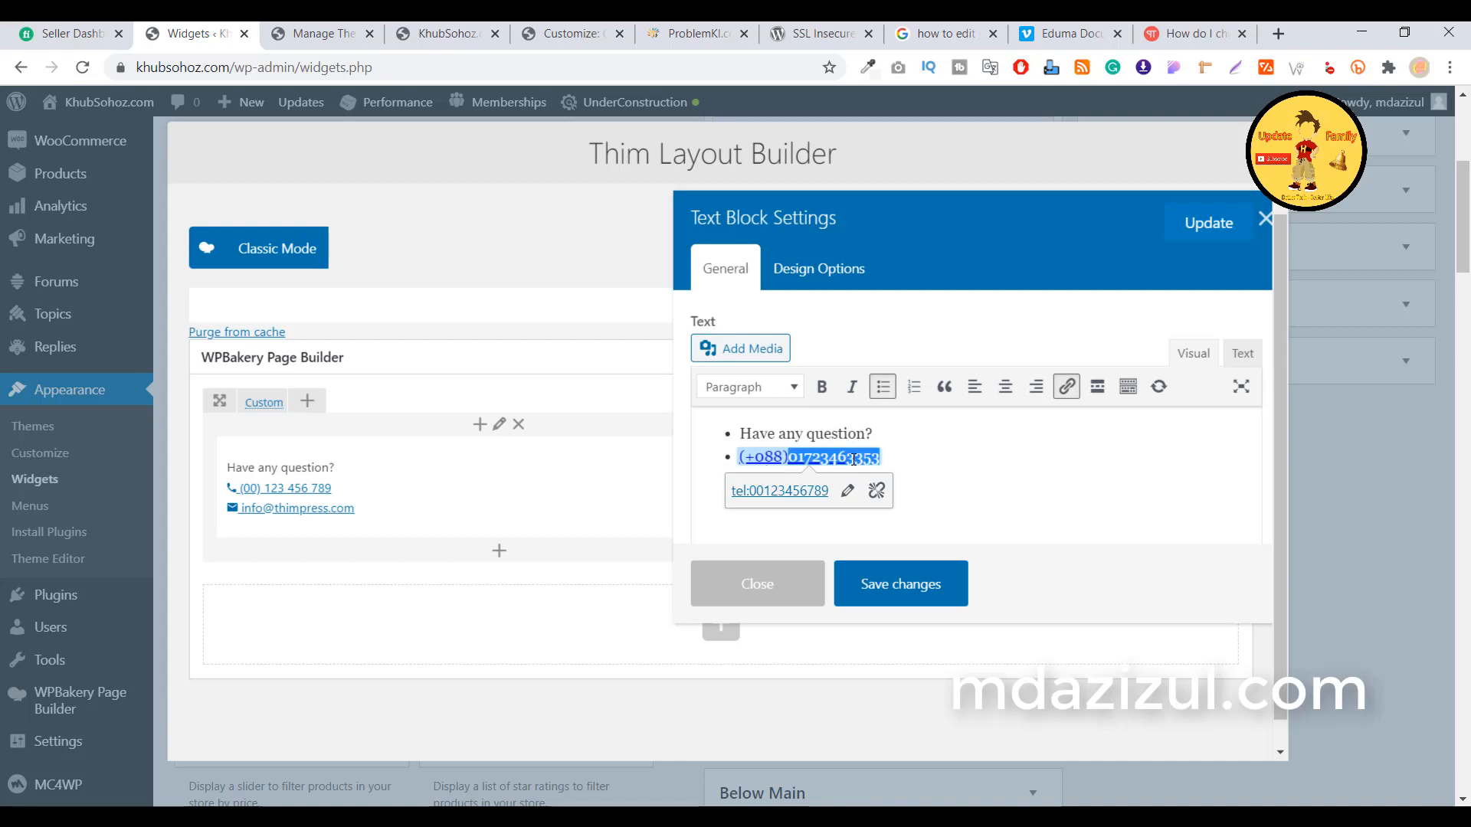
right_click(853, 459)
click(898, 183)
Point the phone link's tel: address to the new number and apply it
click(848, 491)
click(801, 494)
drag(803, 491, 882, 493)
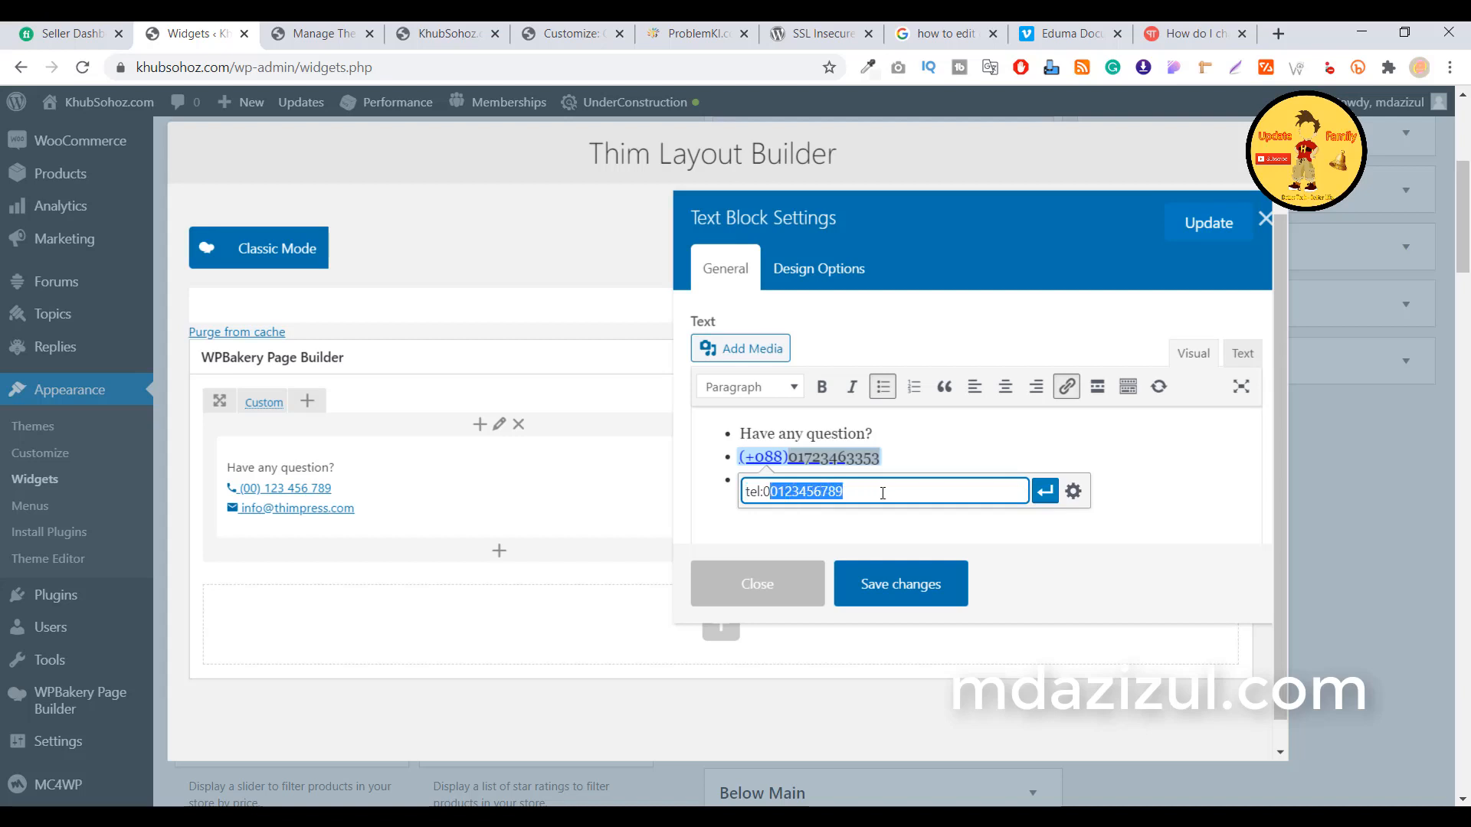
key(BackSpace)
key(BackSpace)
key(ctrl+v)
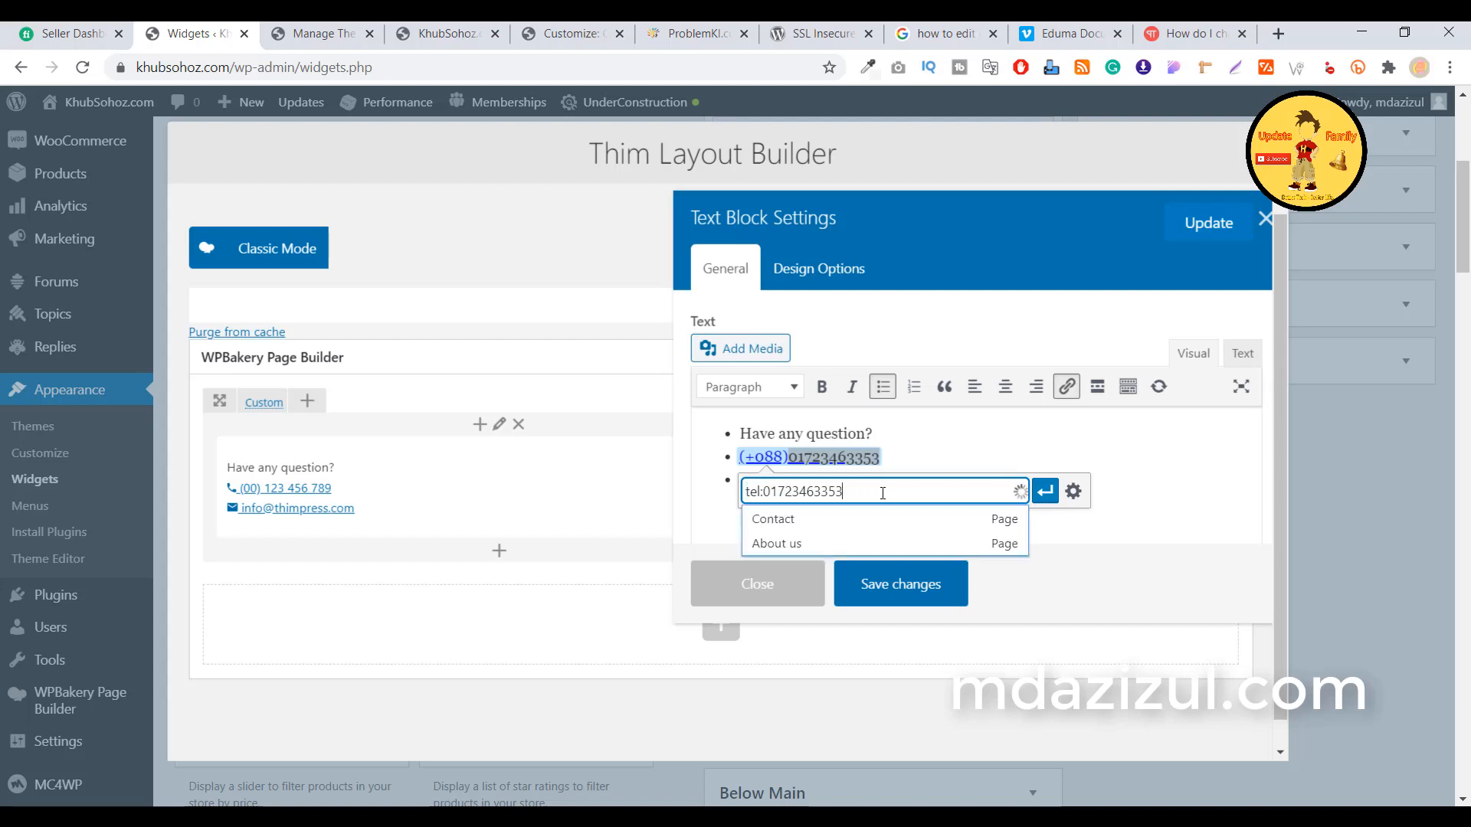
click(1045, 491)
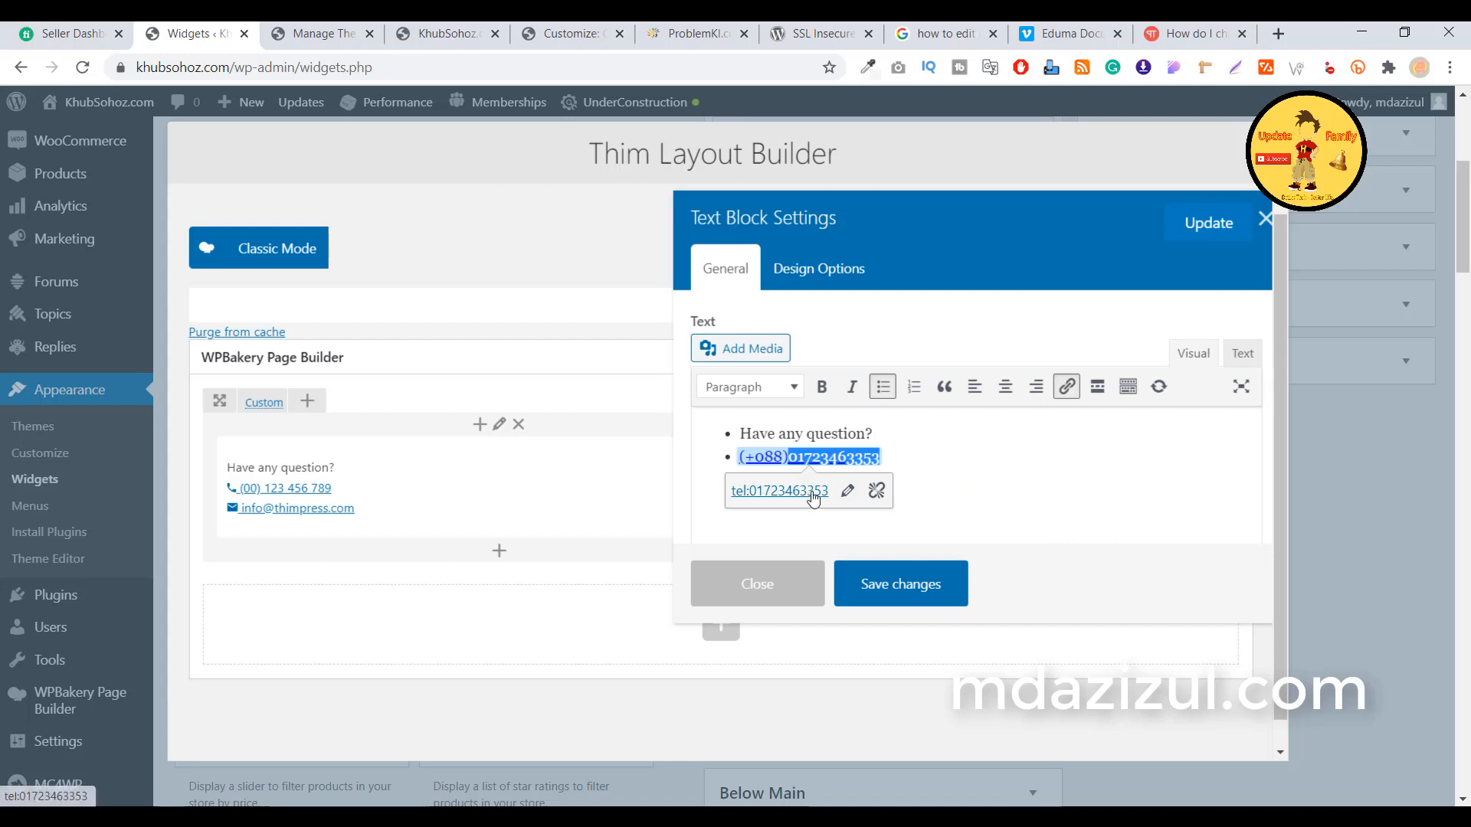
click(899, 427)
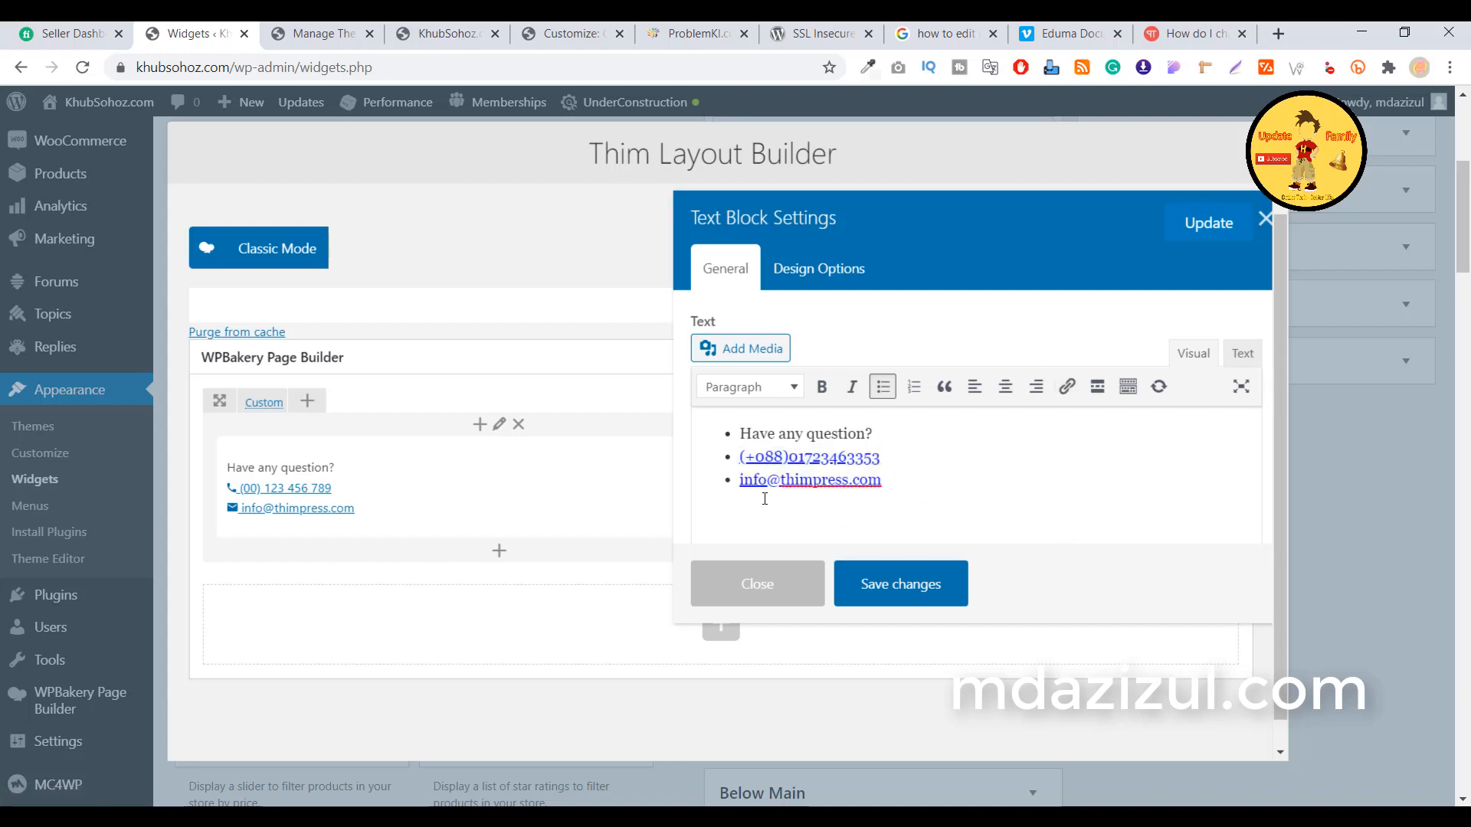
Replace the demo email line with the new support e-mail address and copy it
click(890, 476)
key(BackSpace)
key(BackSpace)
key(BackSpace)
key(BackSpace)
key(BackSpace)
key(BackSpace)
key(BackSpace)
key(BackSpace)
key(BackSpace)
key(BackSpace)
key(BackSpace)
key(BackSpace)
key(BackSpace)
key(BackSpace)
key(BackSpace)
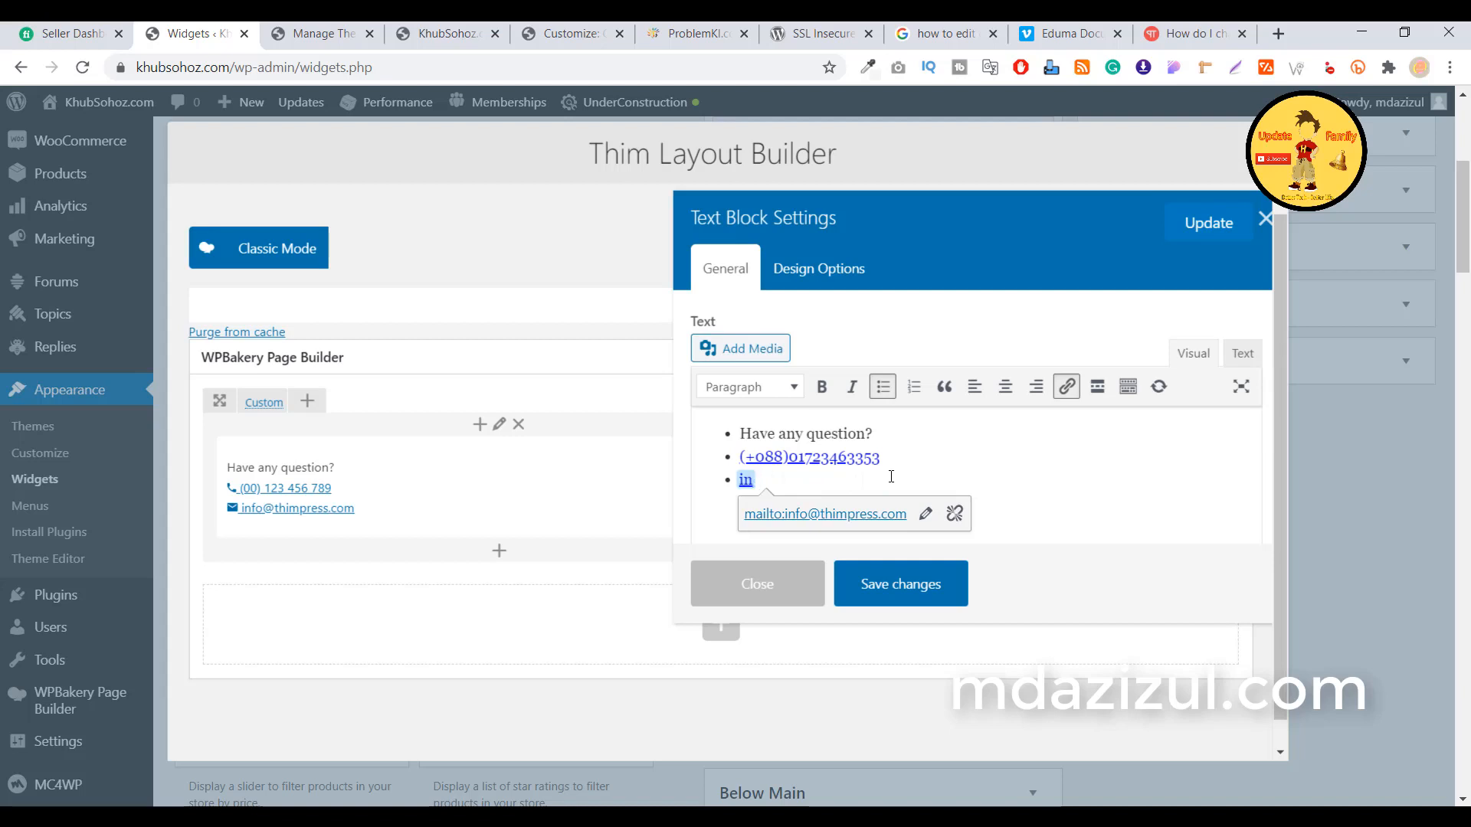
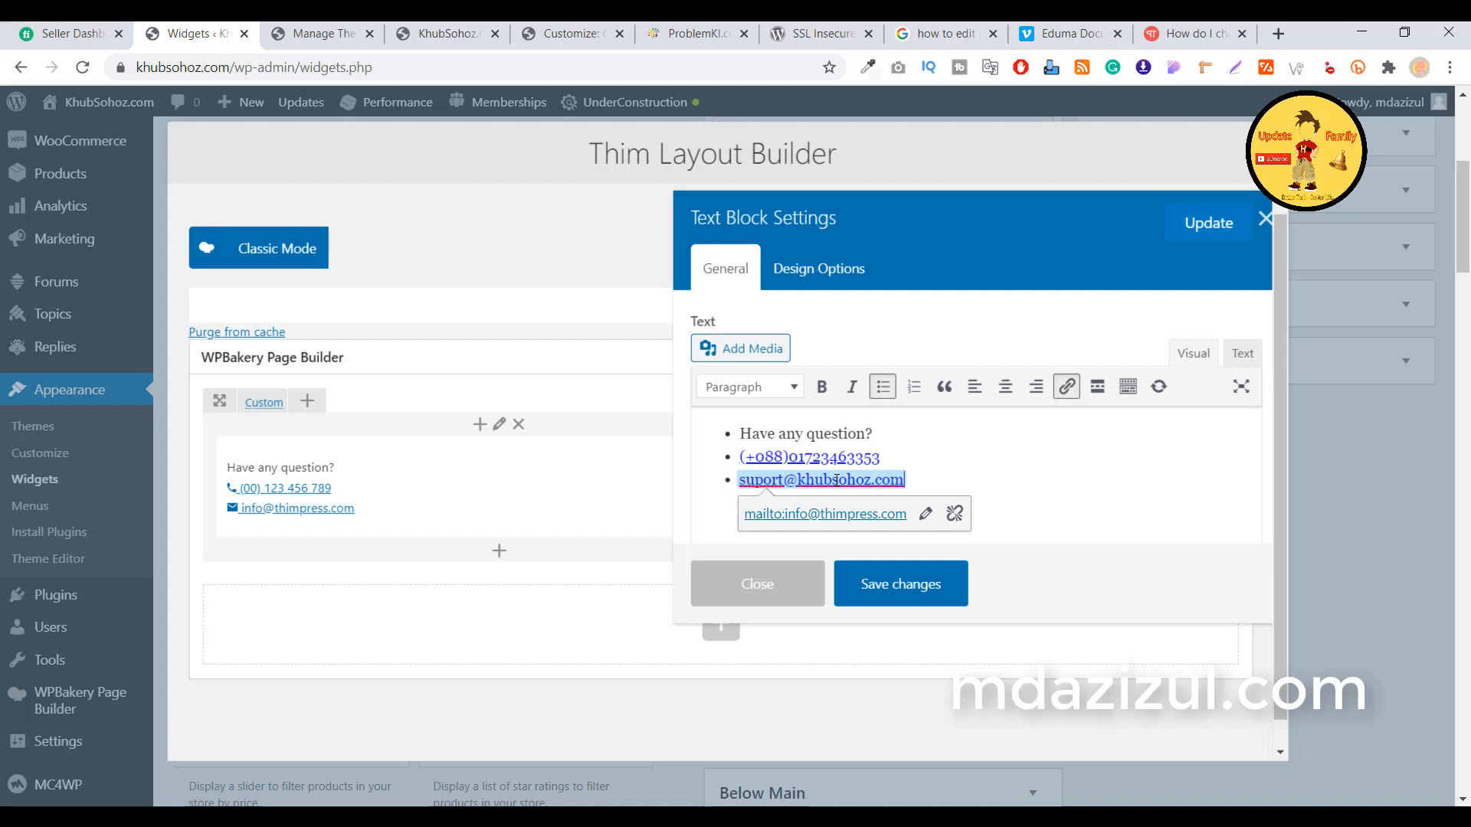
double_click(837, 480)
drag(911, 481, 738, 481)
right_click(898, 480)
click(939, 204)
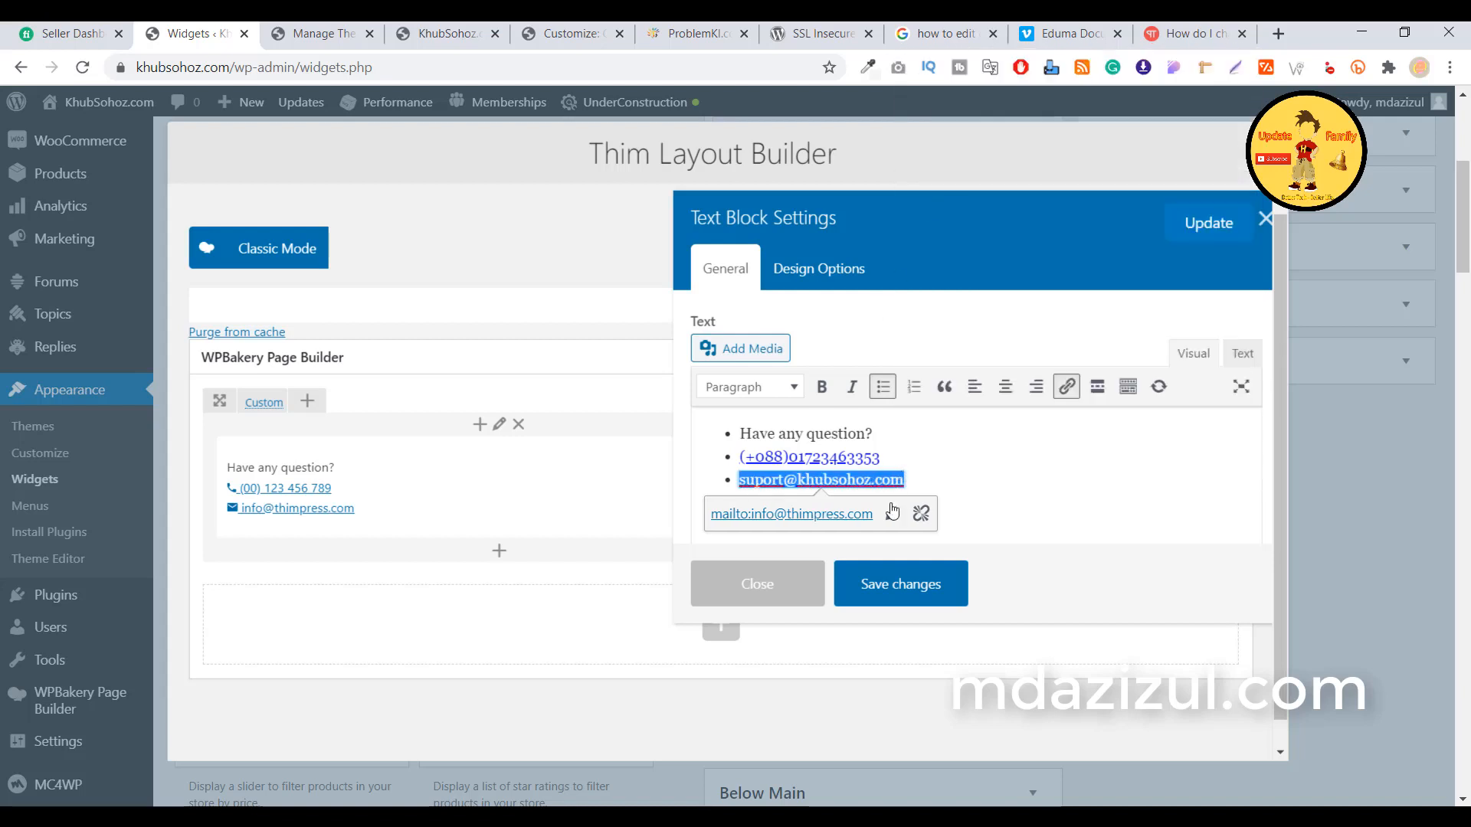
Set the email link's mailto: address to the new support e-mail and save the text block
click(891, 514)
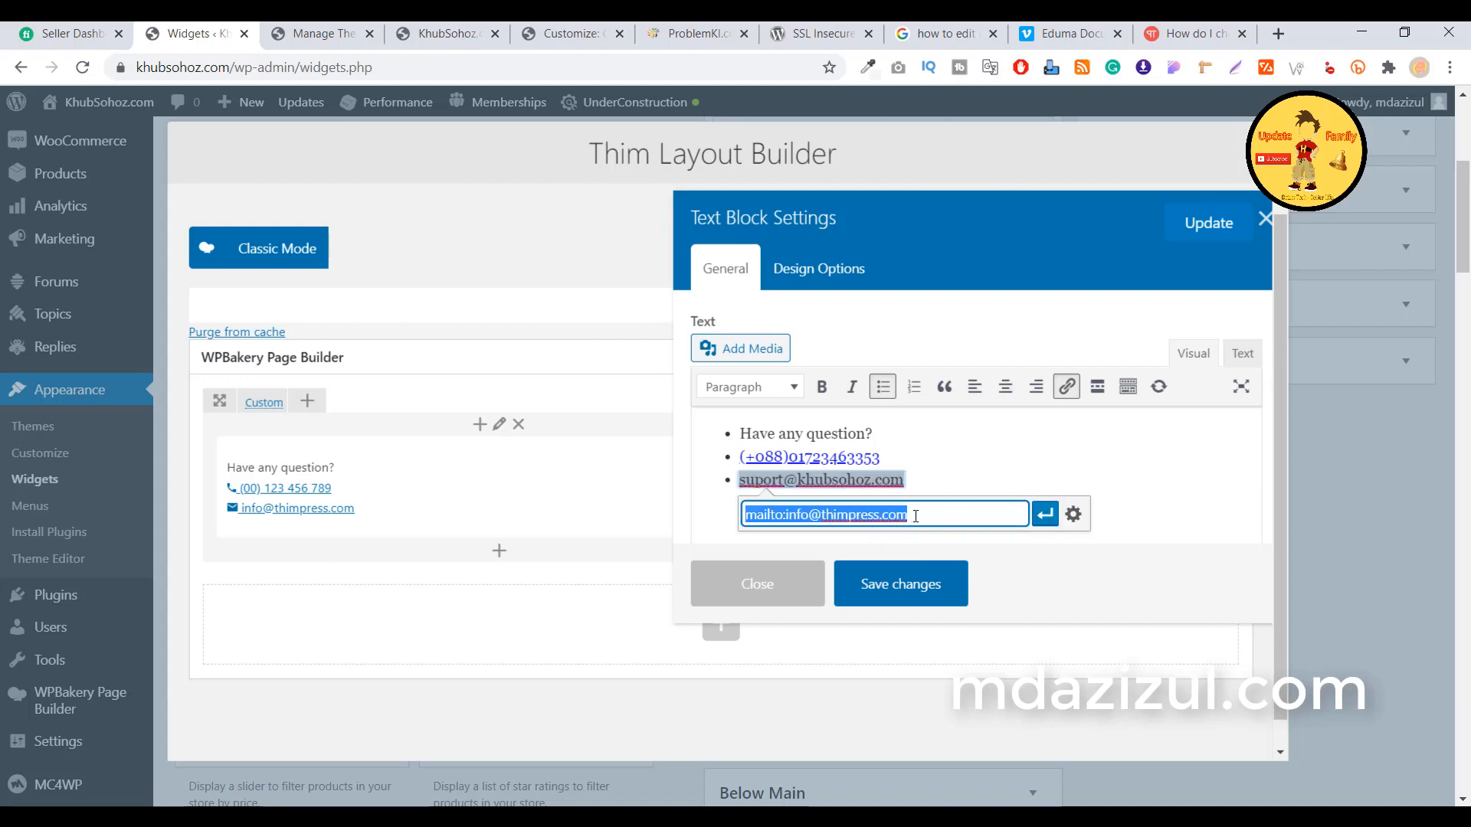
click(916, 516)
drag(789, 514, 956, 514)
key(BackSpace)
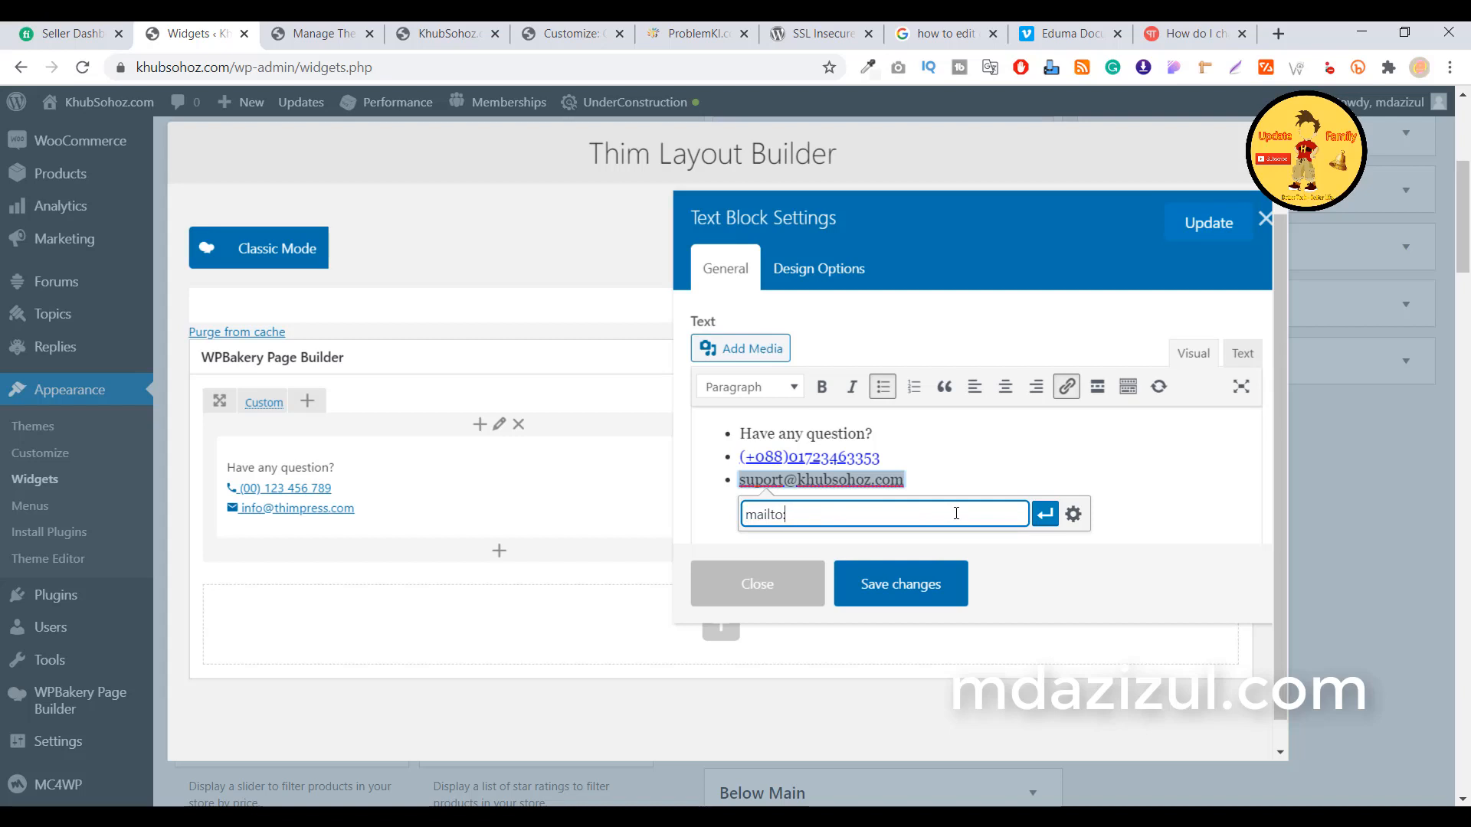
key(ctrl+v)
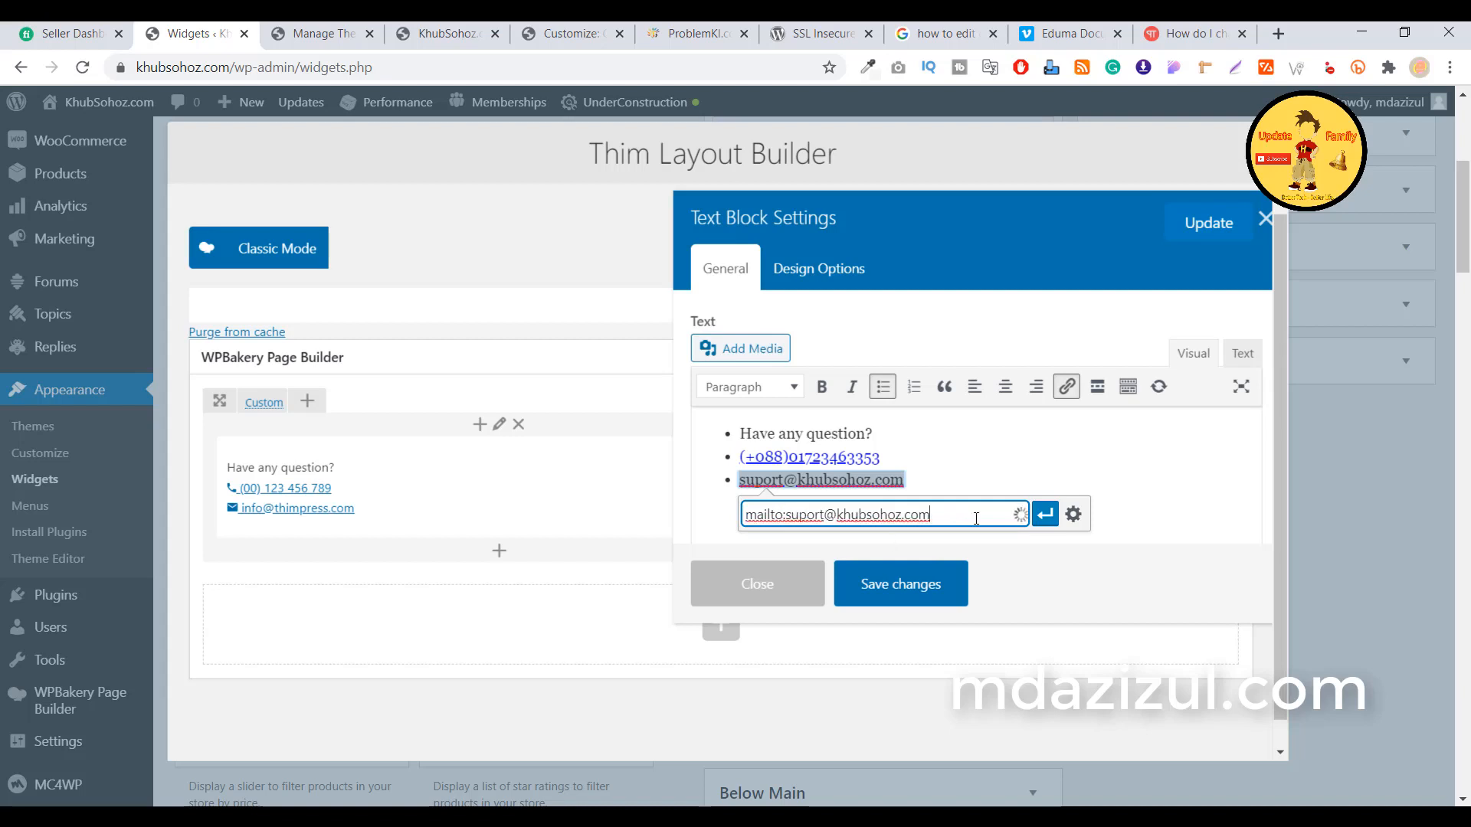
click(1044, 514)
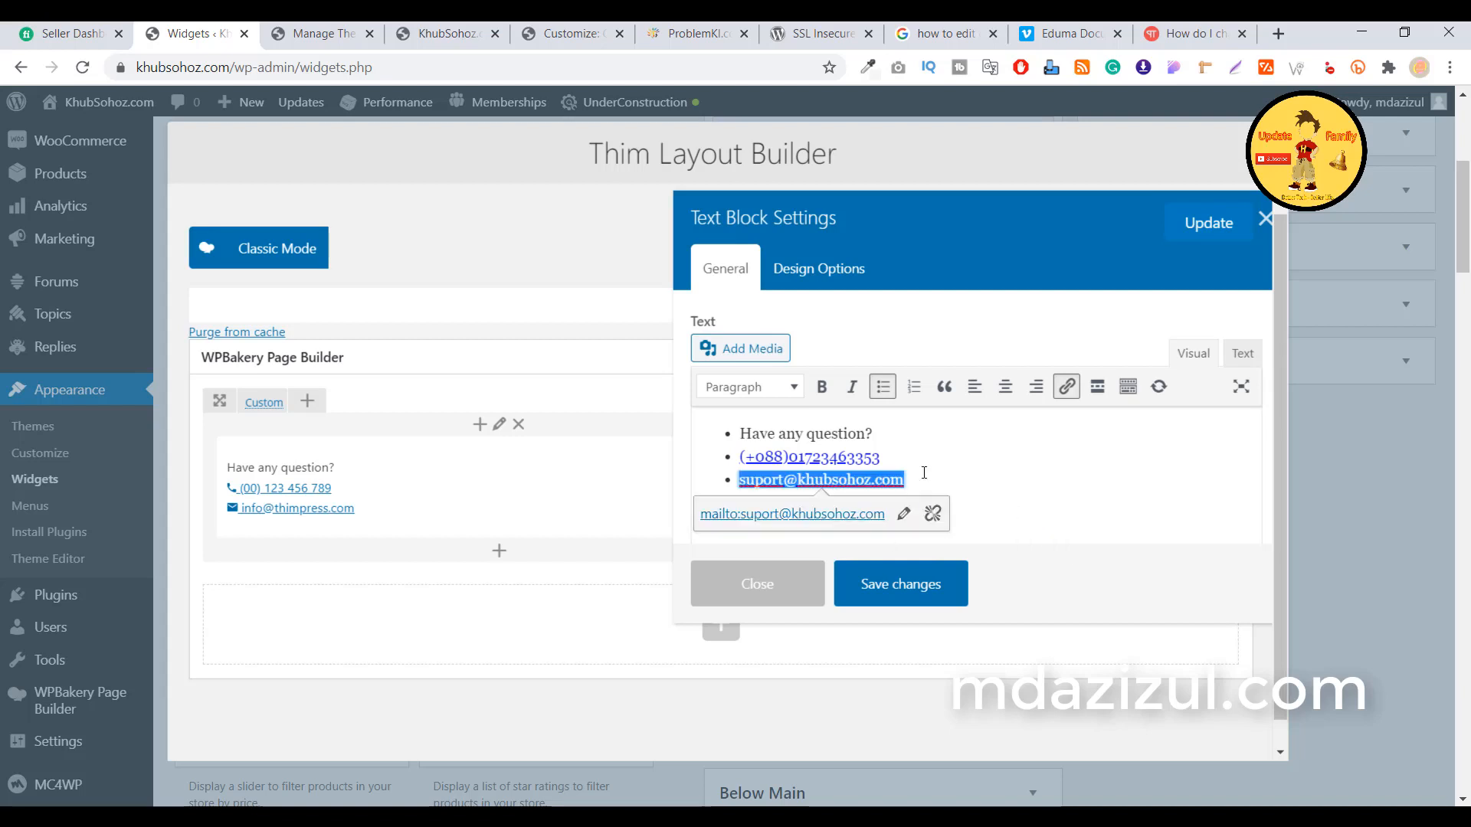
click(917, 604)
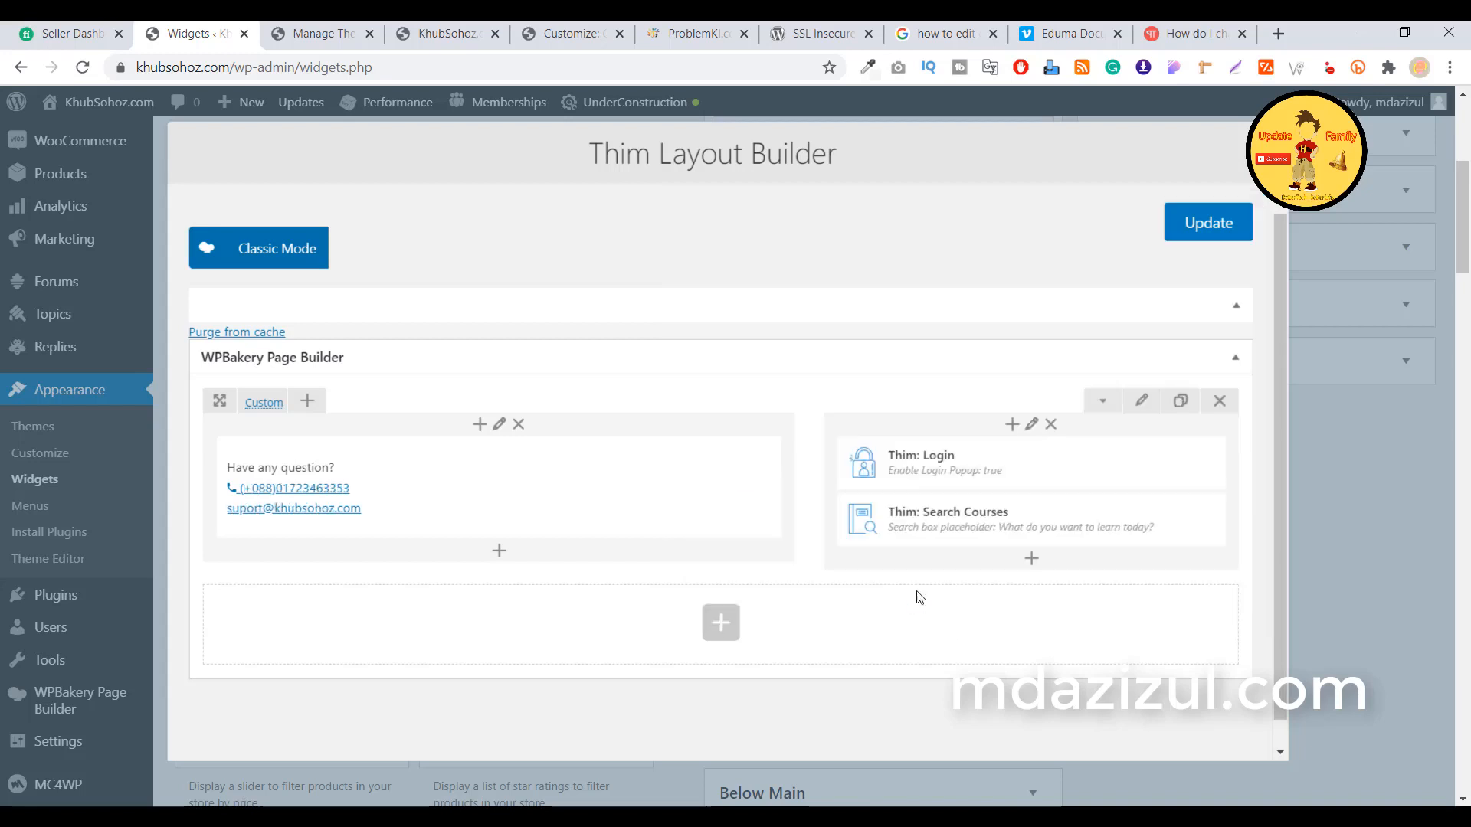
Update the Thim layout and reload the live homepage to confirm the new top bar contacts
click(1247, 210)
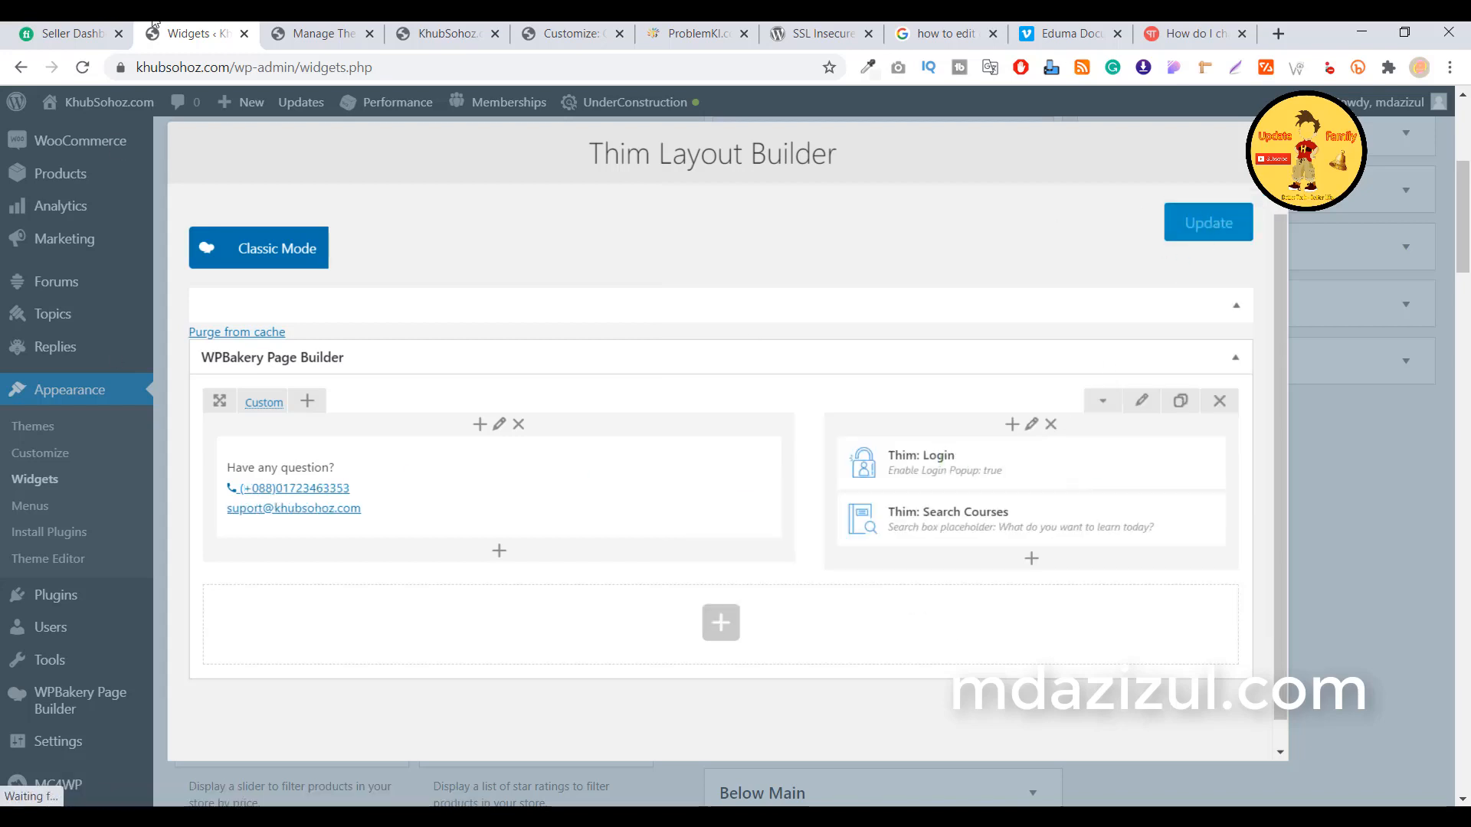
click(448, 34)
click(81, 95)
mouse_move(81, 92)
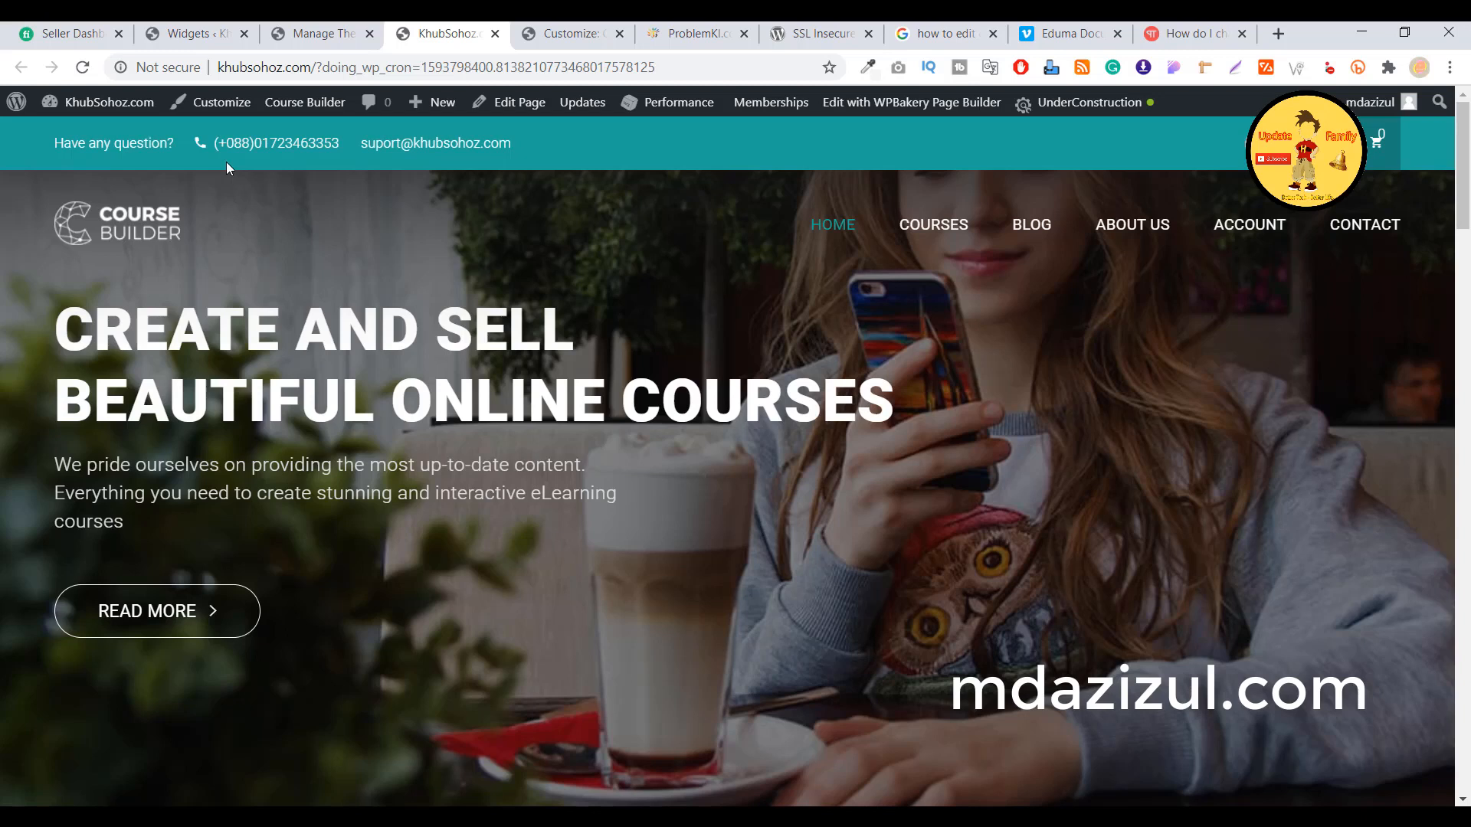
scroll(246, 205, down, 15)
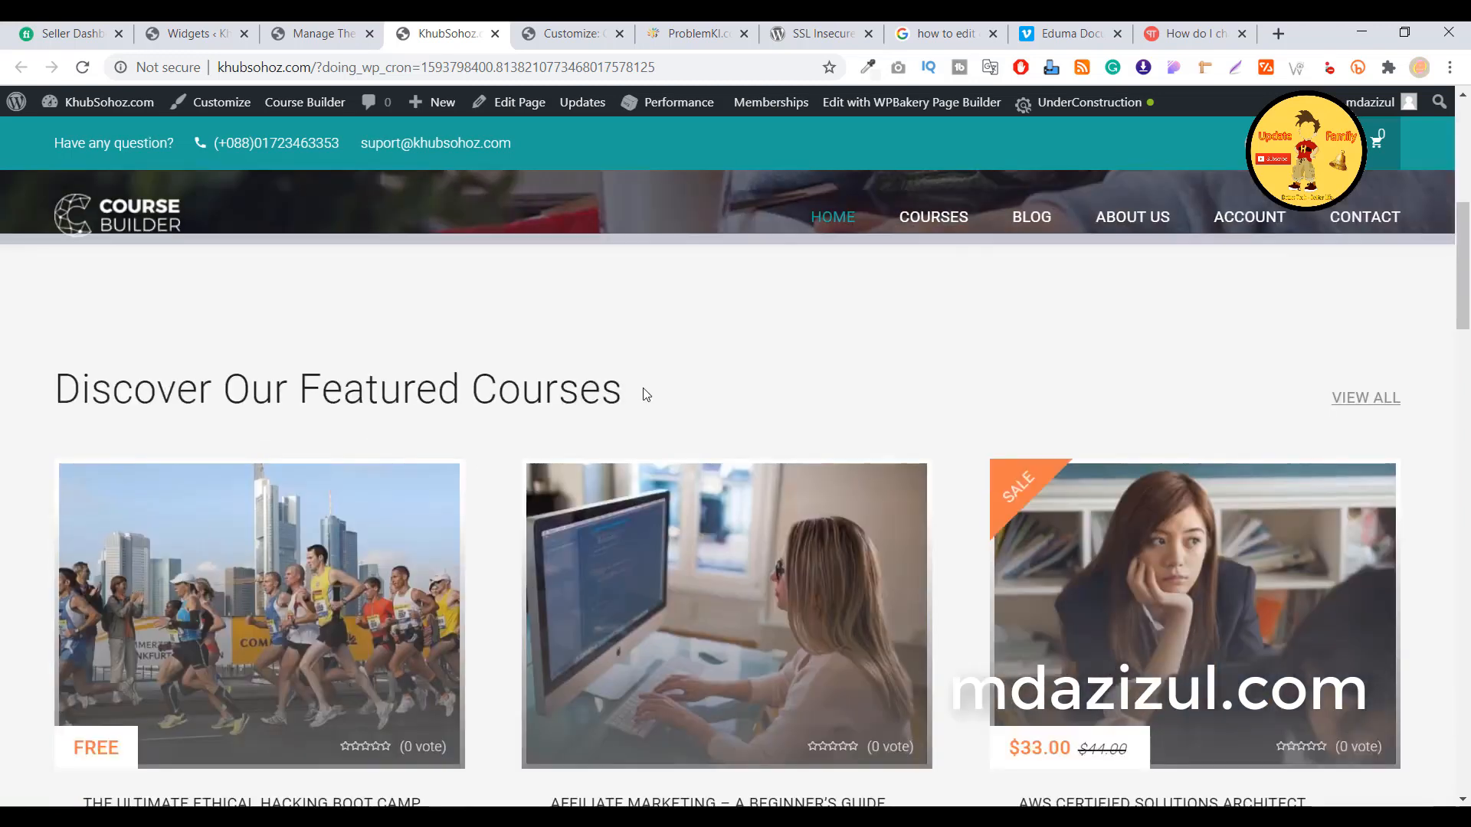
scroll(641, 397, down, 10)
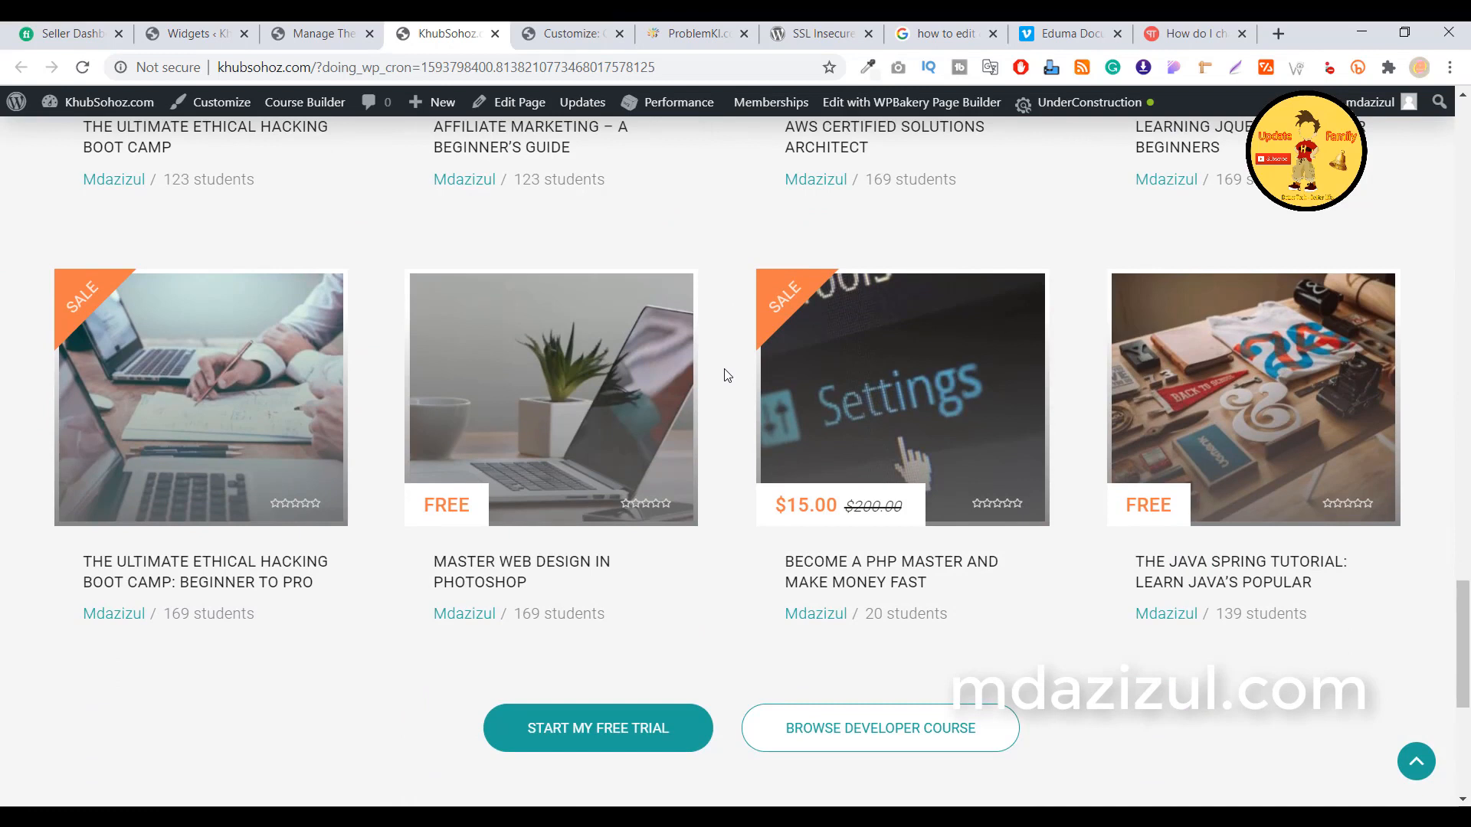
scroll(735, 373, up, 4)
scroll(735, 373, down, 10)
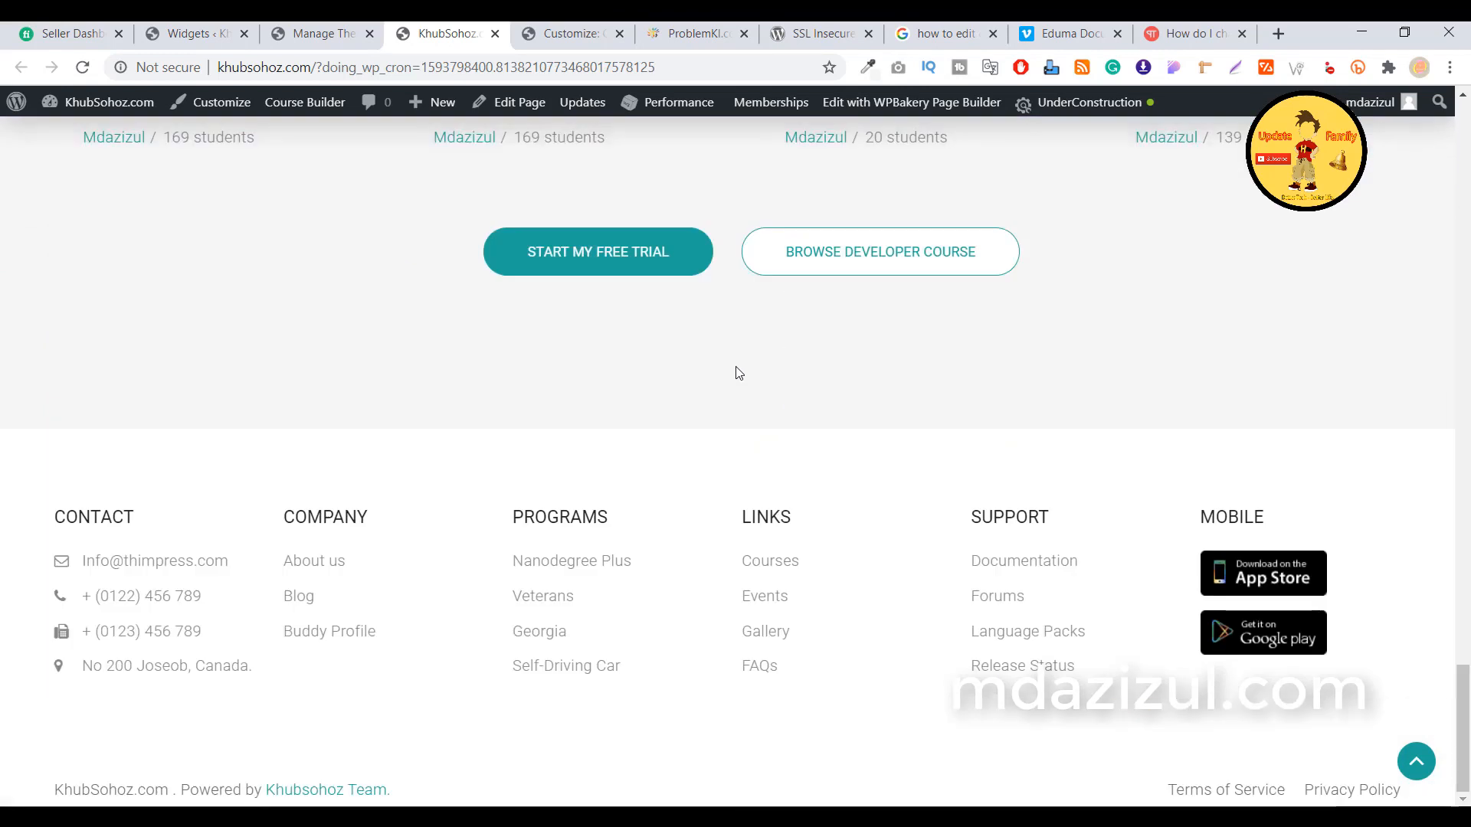